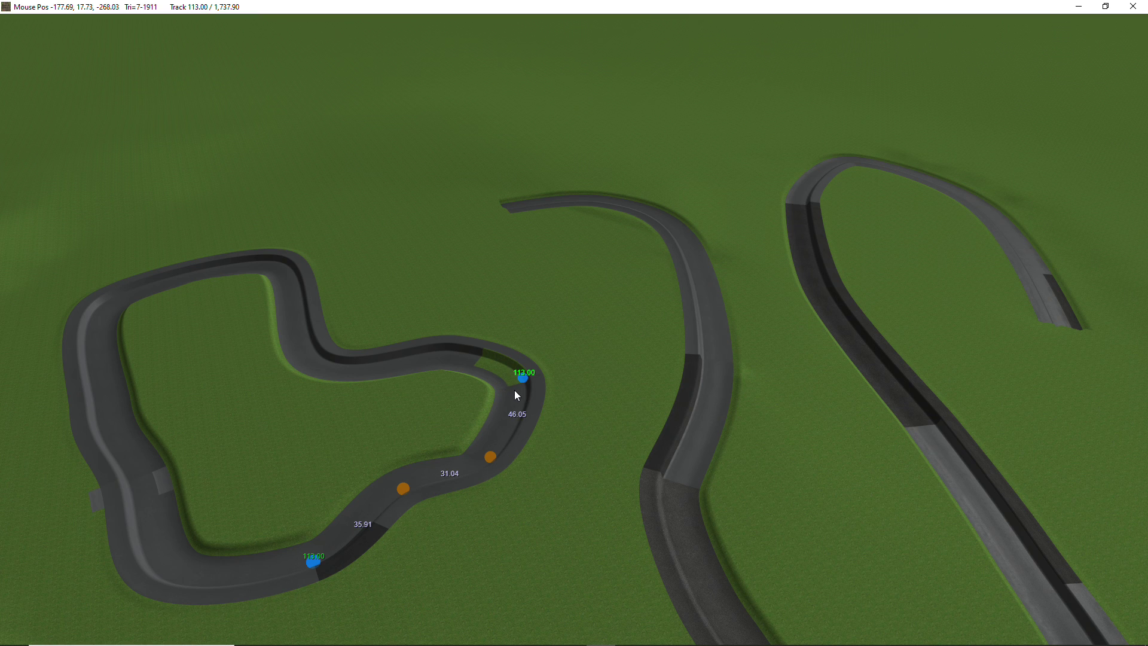
Align all points of the upper track section's end cross-section into a straight line beside the grass gap.
left_click(432, 366)
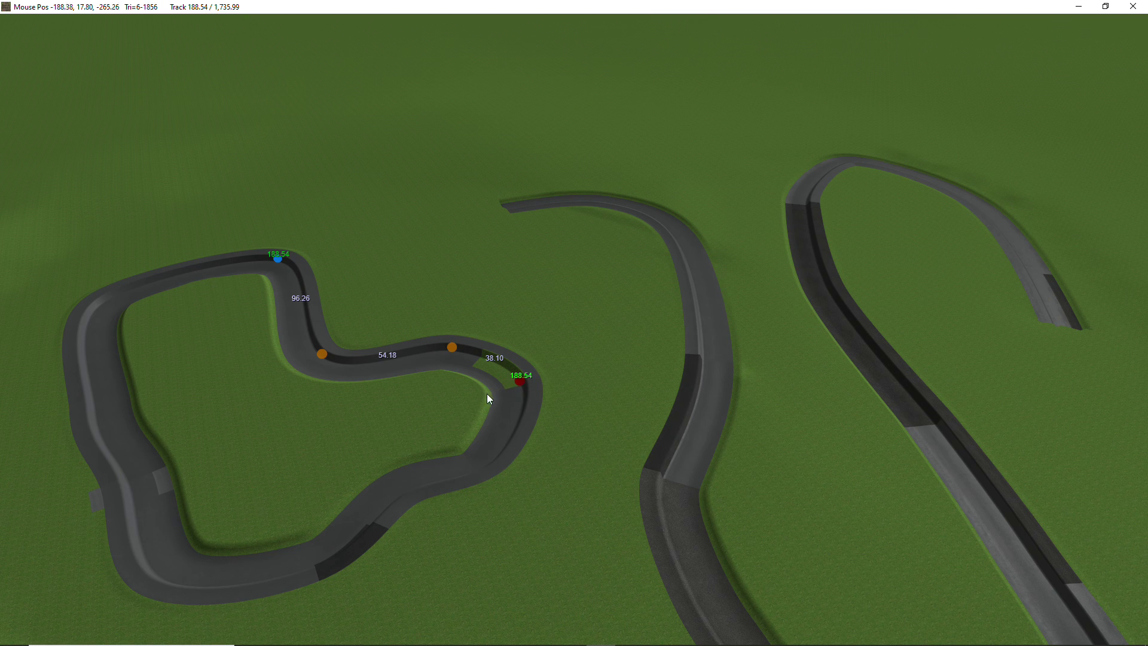
mouse_move(182, 74)
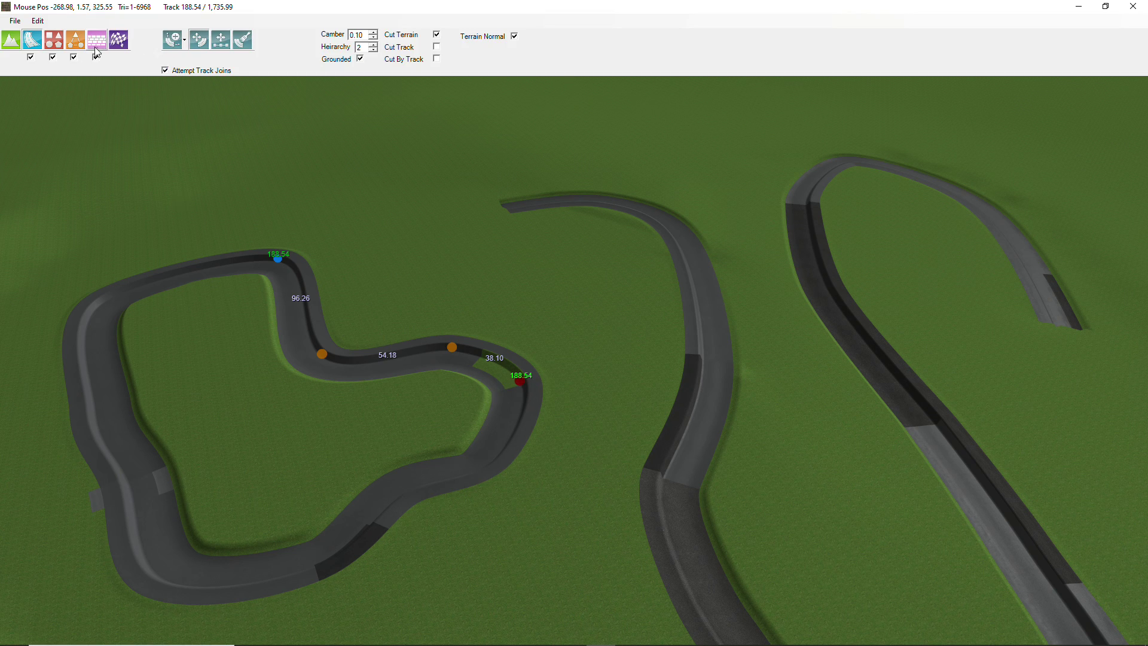
left_click(220, 41)
scroll(507, 387, "up", 5)
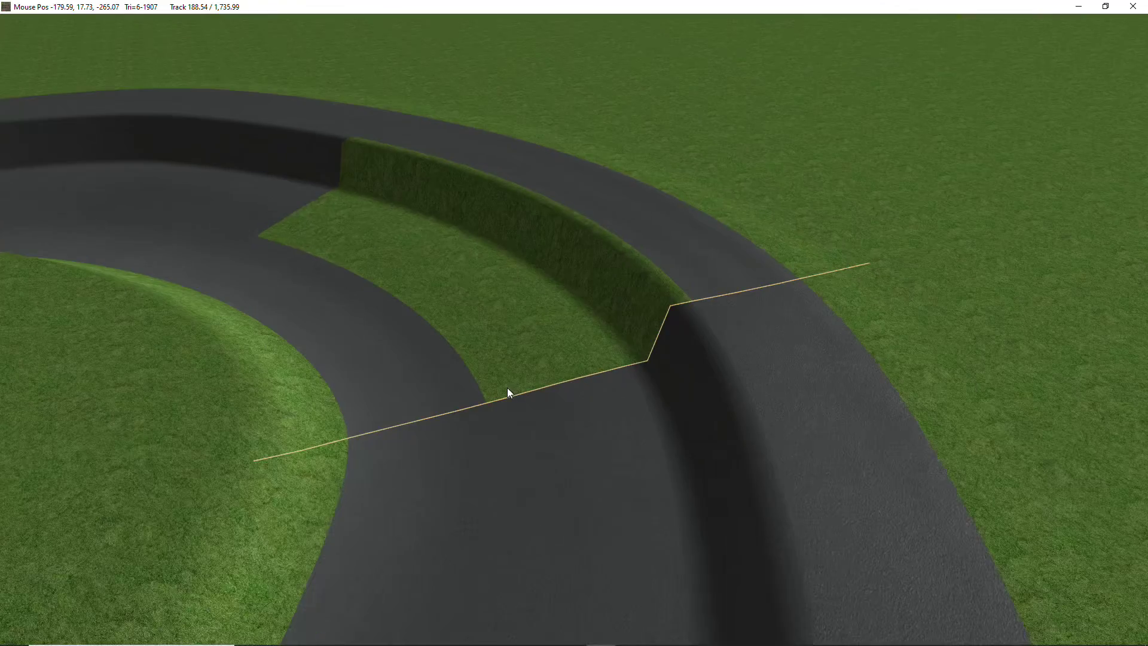
left_click(646, 363)
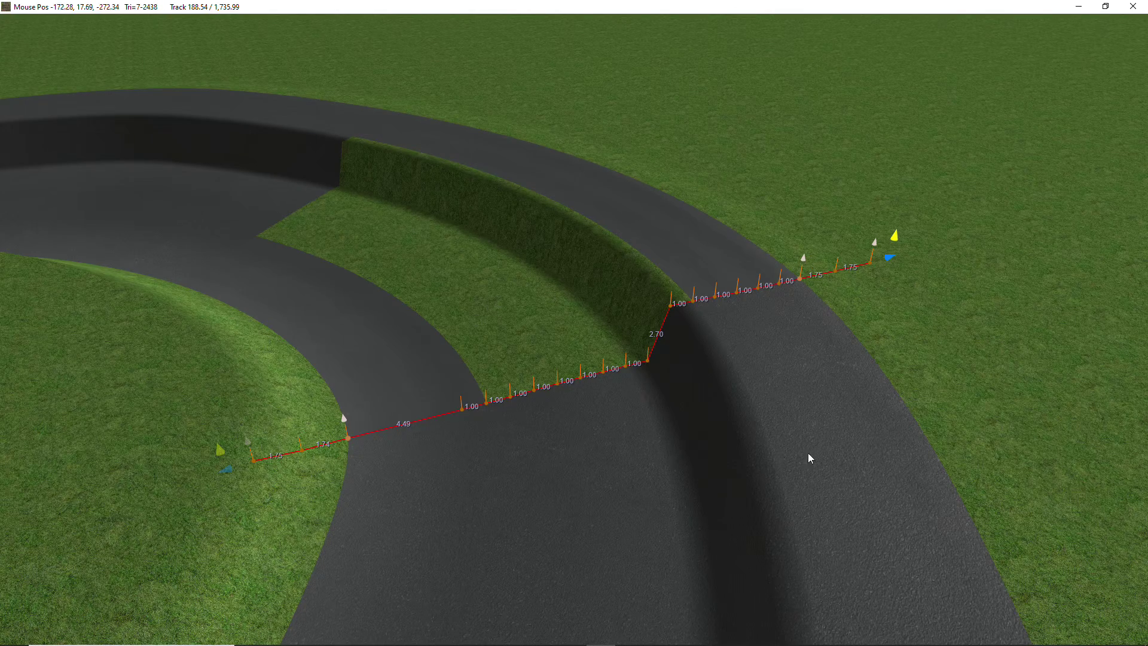
right_click(706, 371)
mouse_move(741, 378)
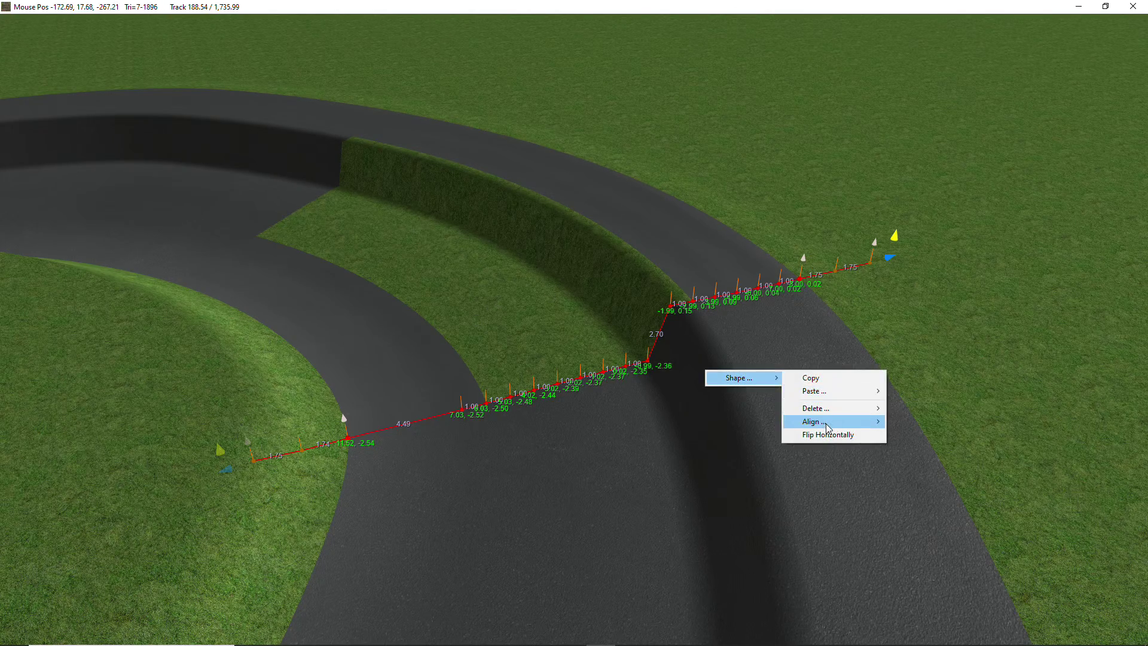
mouse_move(828, 428)
left_click(927, 423)
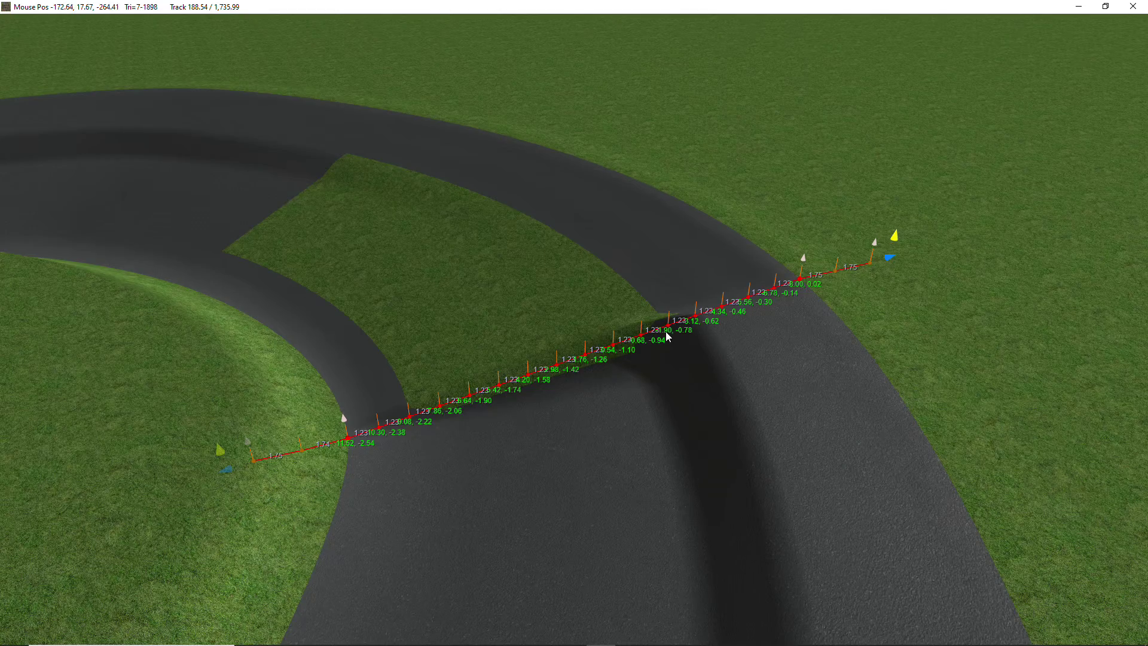
Examine the straightened cross-section and how the adjoining track meets it from several angles.
middle_click_drag(666, 332, 684, 352)
scroll(683, 349, "down", 3)
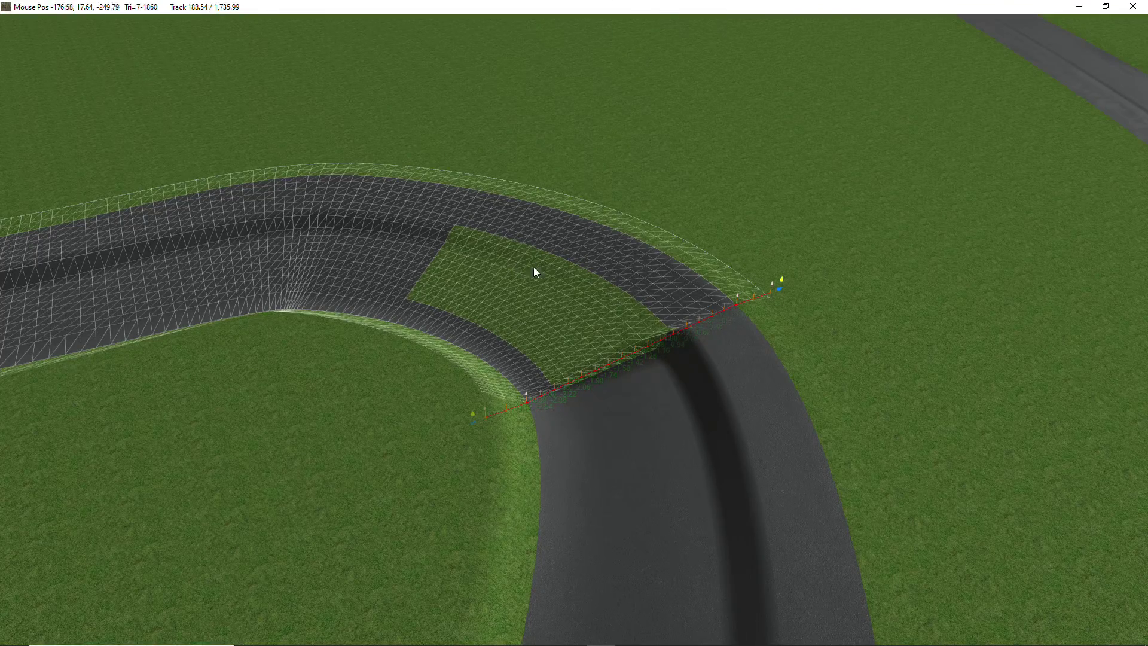
middle_click_drag(554, 288, 500, 259)
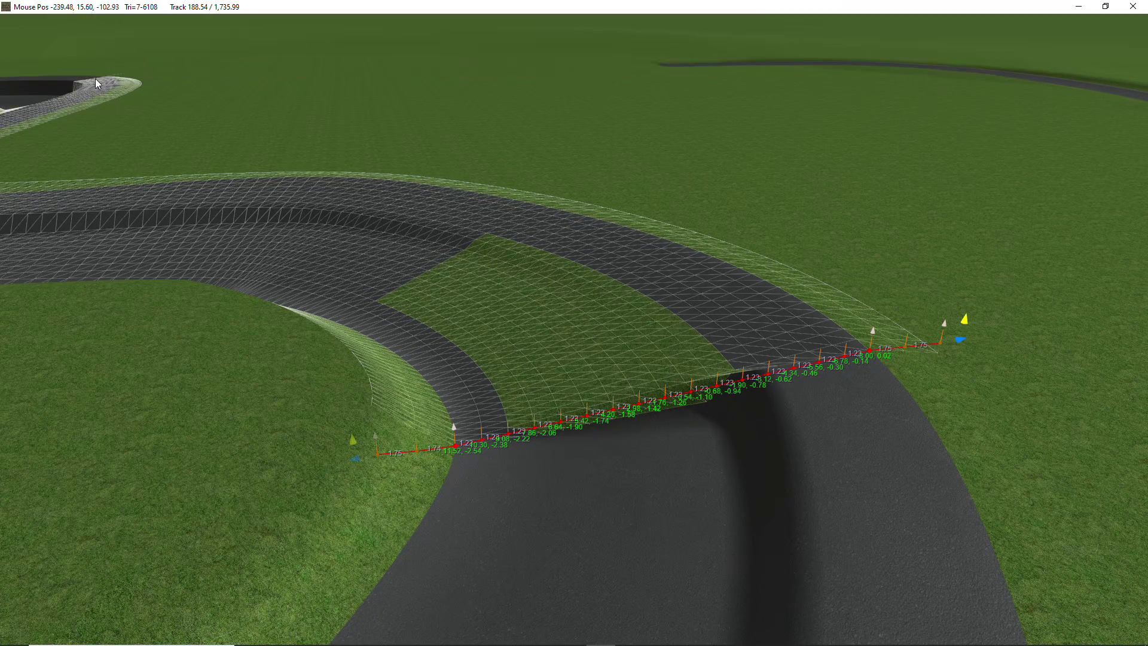
mouse_move(120, 76)
right_click_drag(691, 399, 1143, 403)
right_click_drag(794, 387, 852, 382)
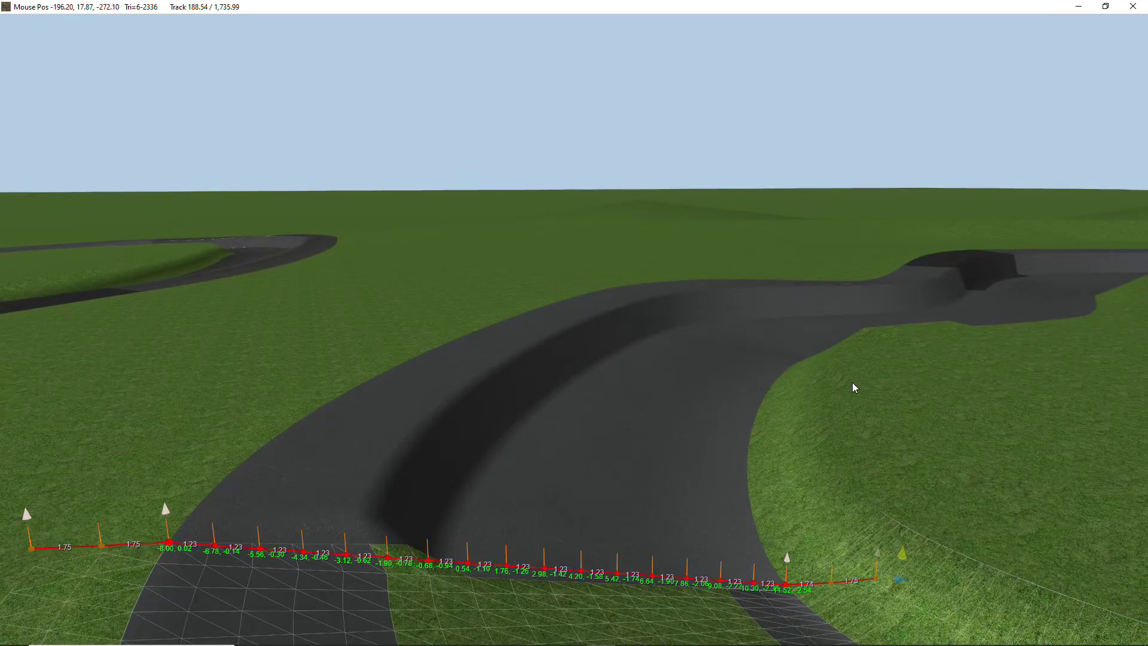
middle_click_drag(853, 387, 511, 401)
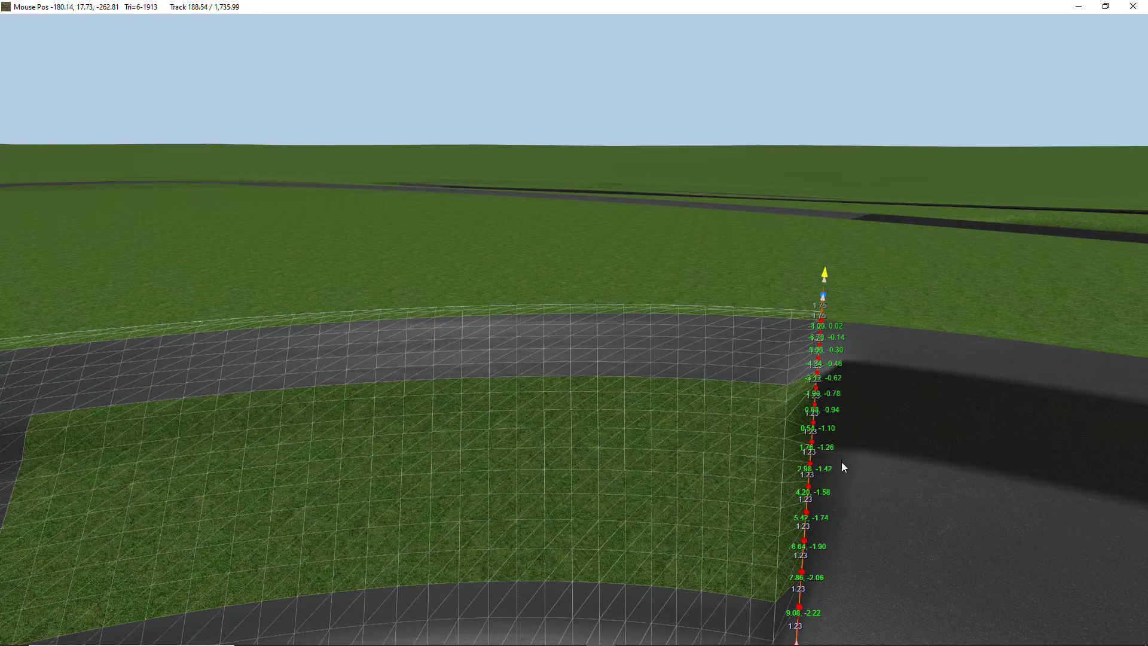
middle_click_drag(841, 461, 764, 461)
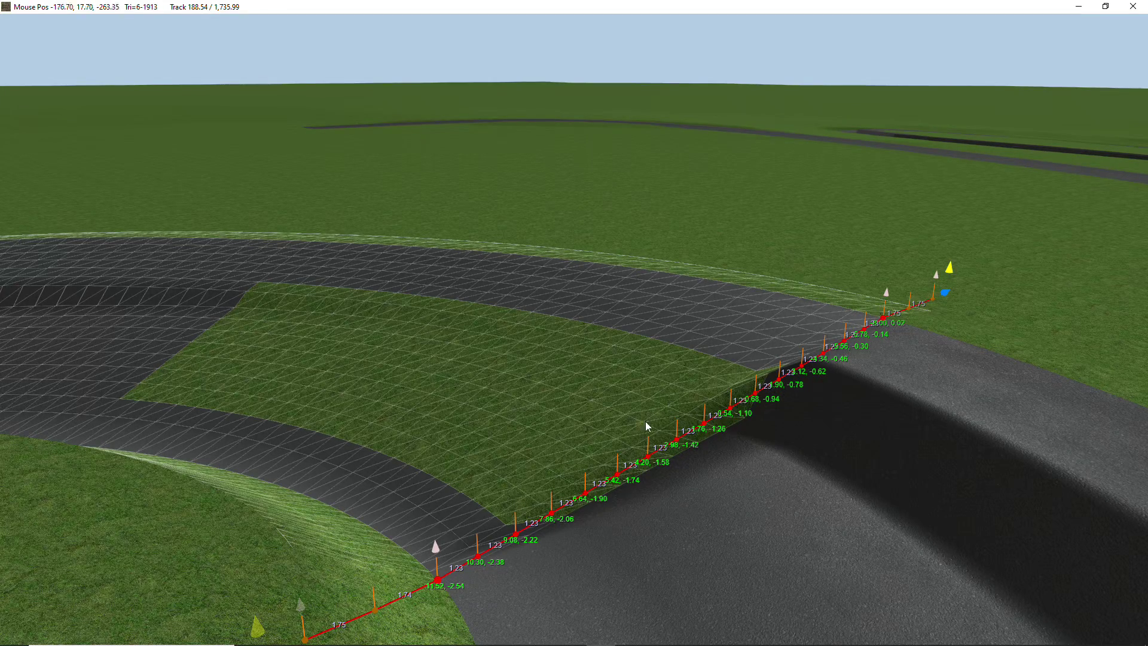
Copy the shape of the straightened cross-section.
right_click(624, 449)
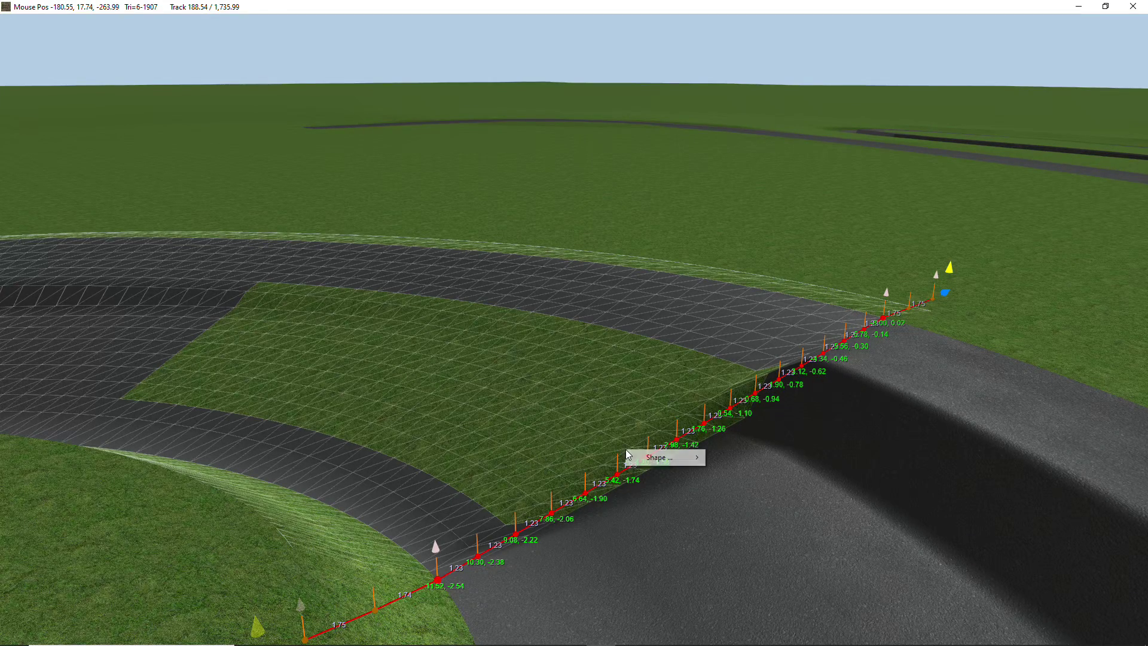
mouse_move(643, 454)
left_click(746, 459)
Align all points of the adjoining track section's end cross-section at the same join.
left_click(862, 473)
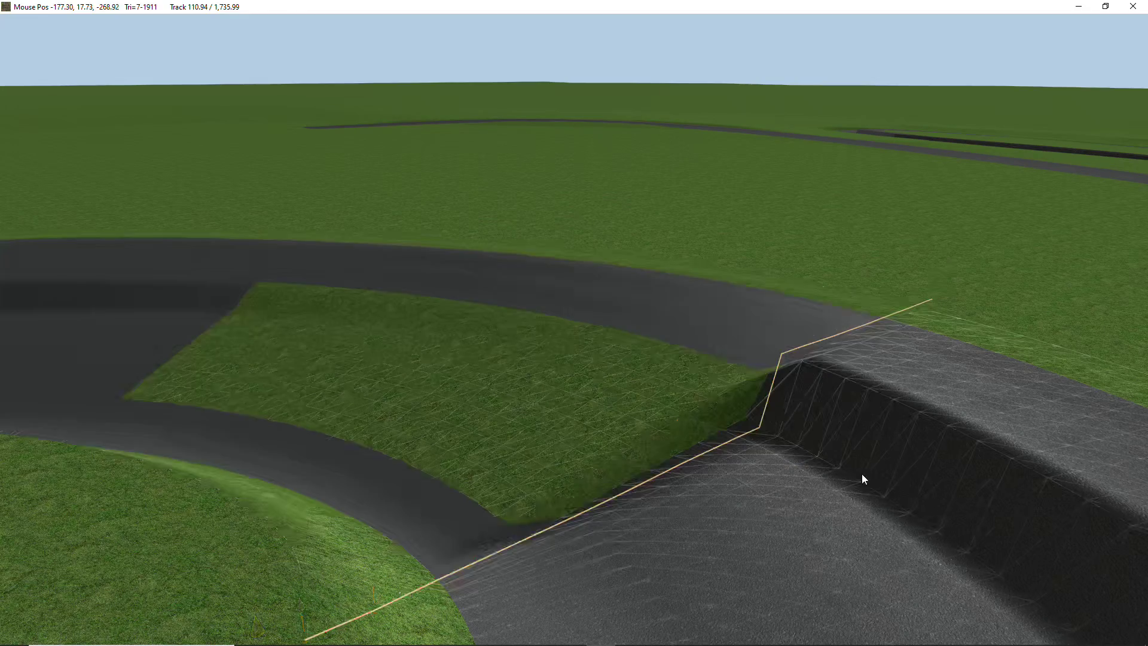
left_click(743, 430)
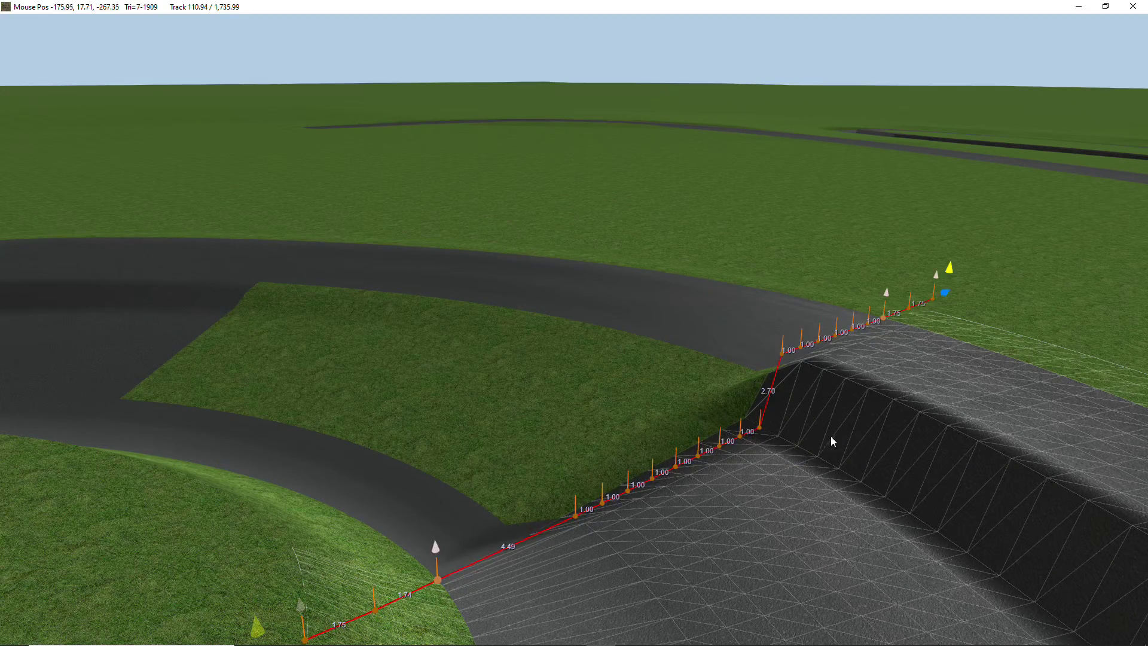
scroll(830, 435, "down", 3)
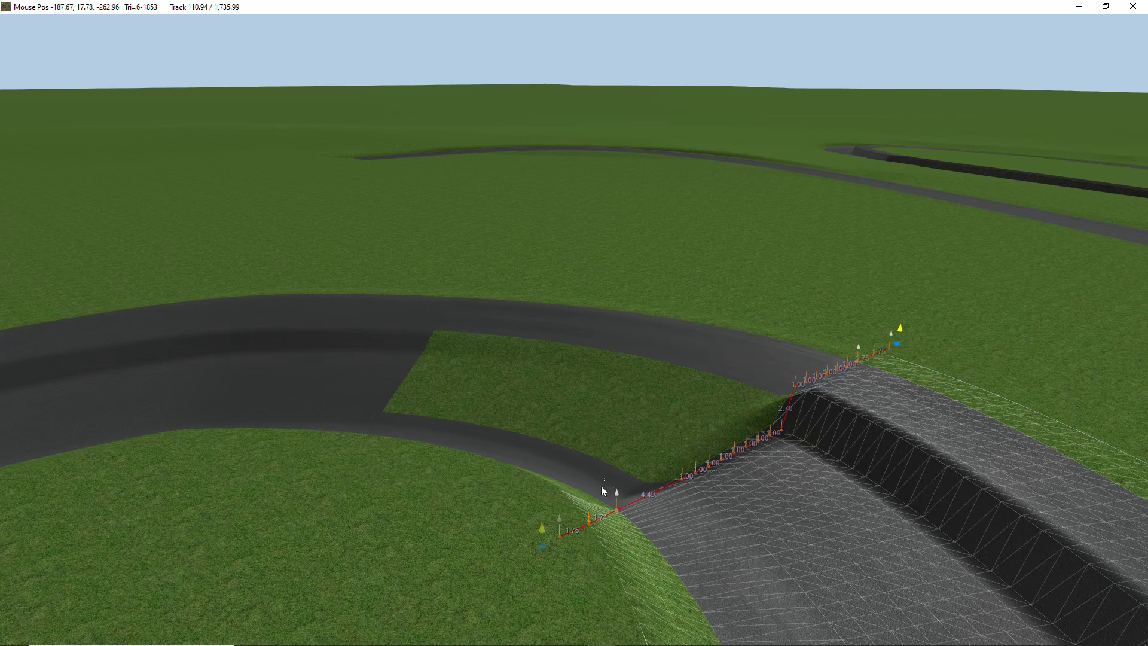
key("ctrl+a")
right_click(814, 424)
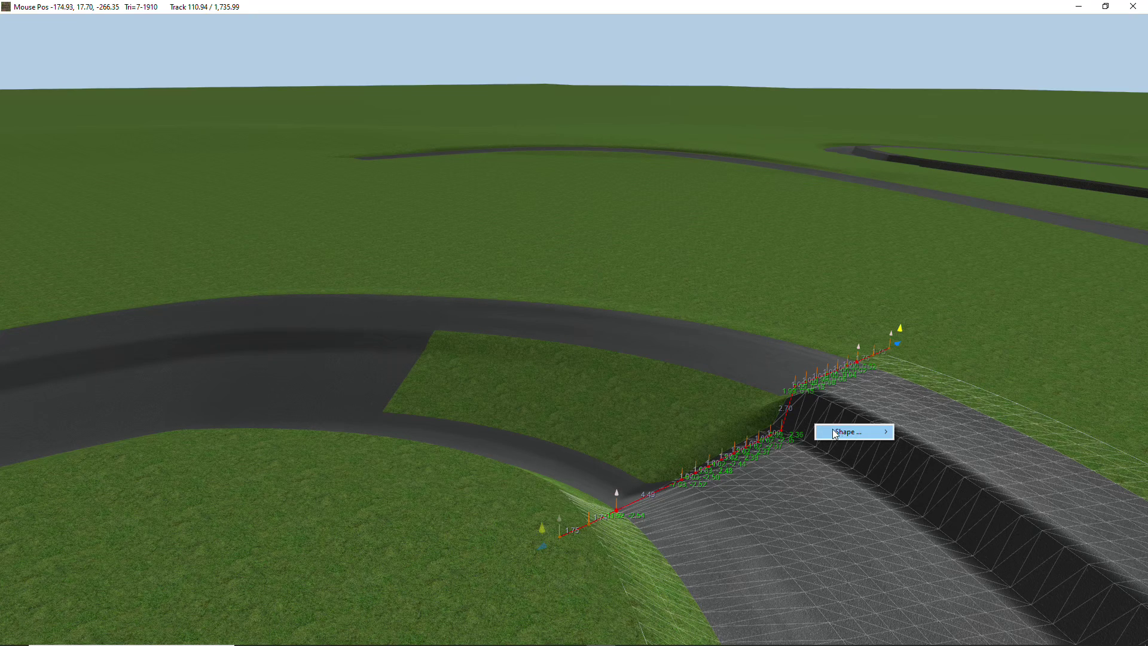
mouse_move(851, 431)
mouse_move(935, 475)
left_click(1007, 478)
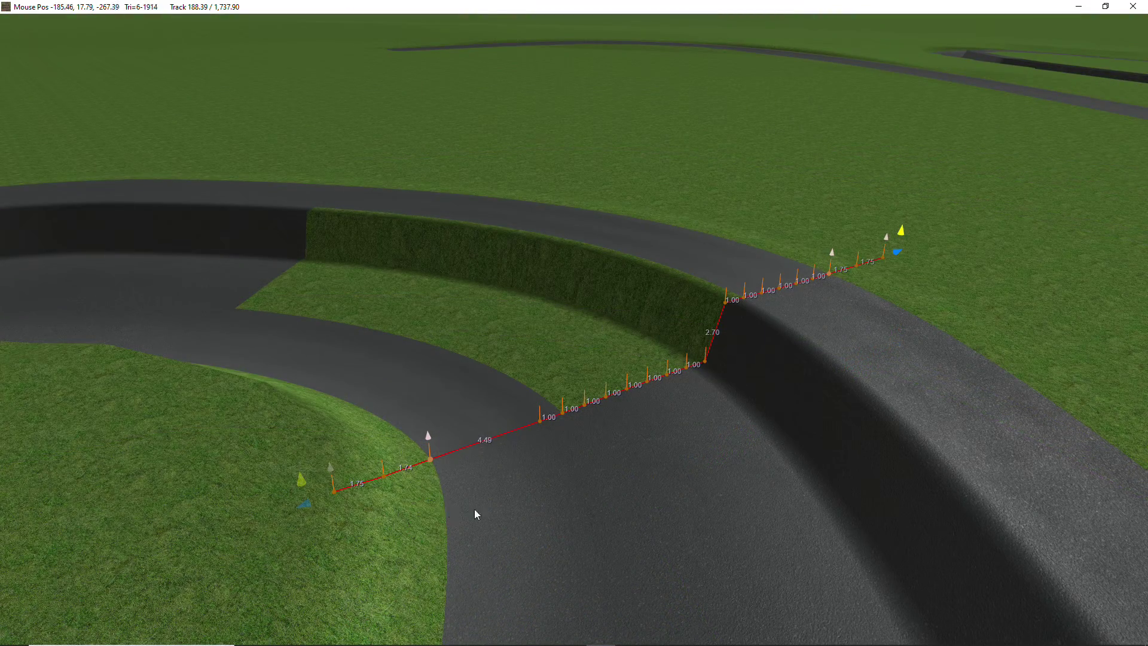
Align all points of the cross-section shared by the two joined track sections into a straight line.
key("ctrl+a")
right_click(740, 364)
mouse_move(777, 370)
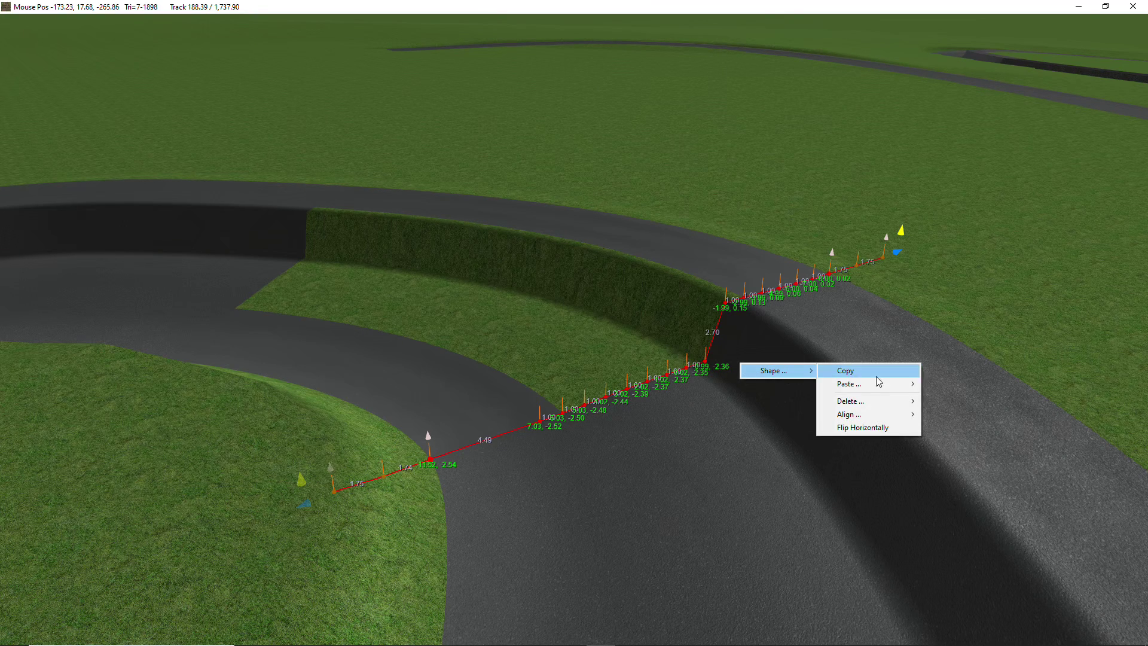
mouse_move(861, 414)
left_click(950, 415)
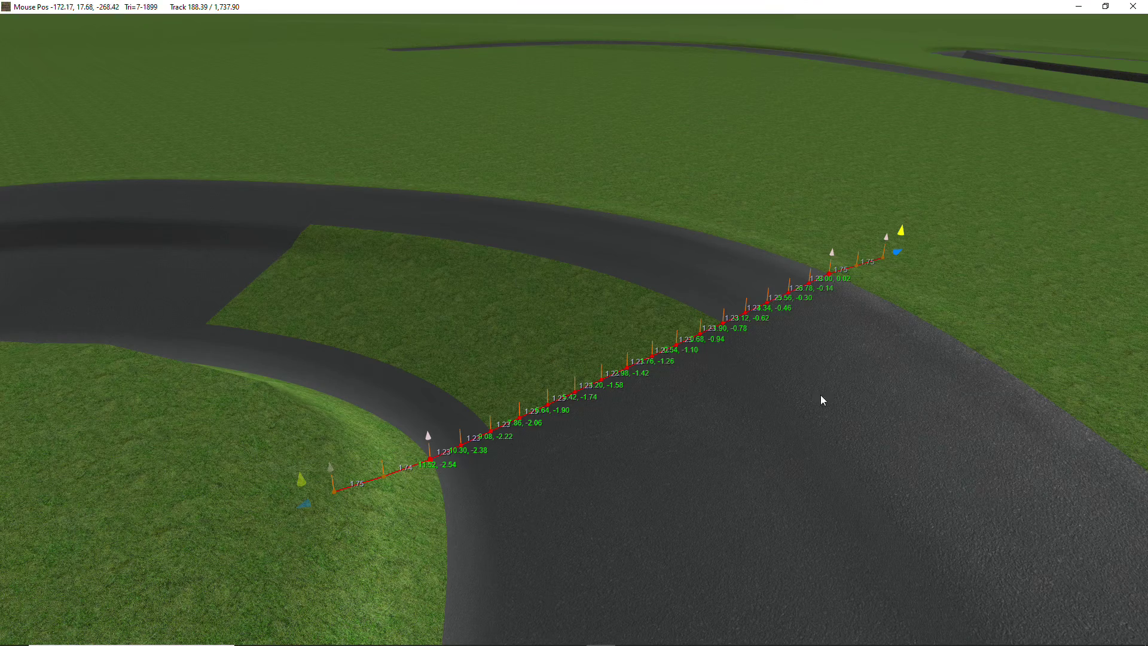
Check the straightened join by selecting the track section on each side of it in turn.
left_click(755, 440)
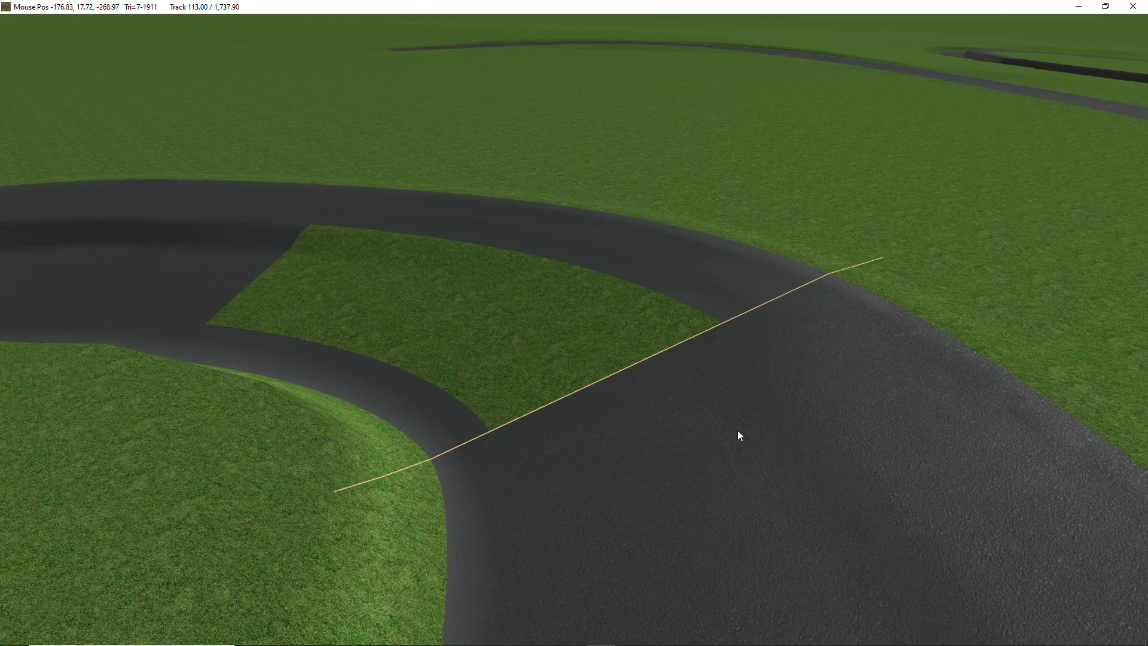
scroll(735, 422, "down", 6)
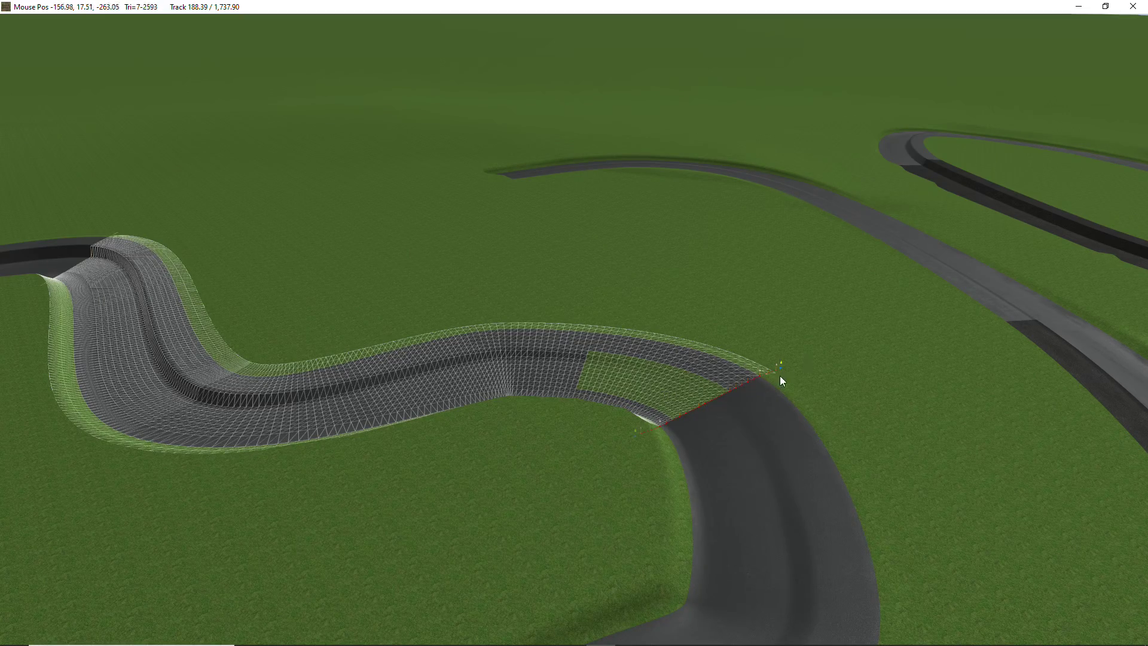
left_click(715, 415)
scroll(717, 407, "up", 5)
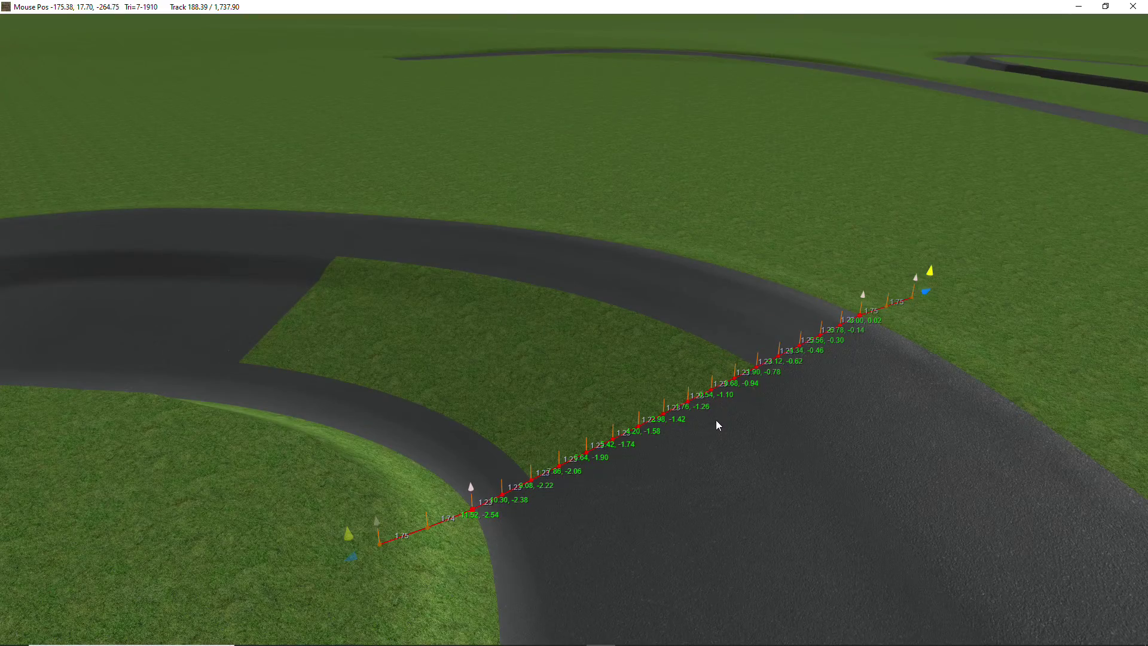
middle_click_drag(715, 397, 795, 395)
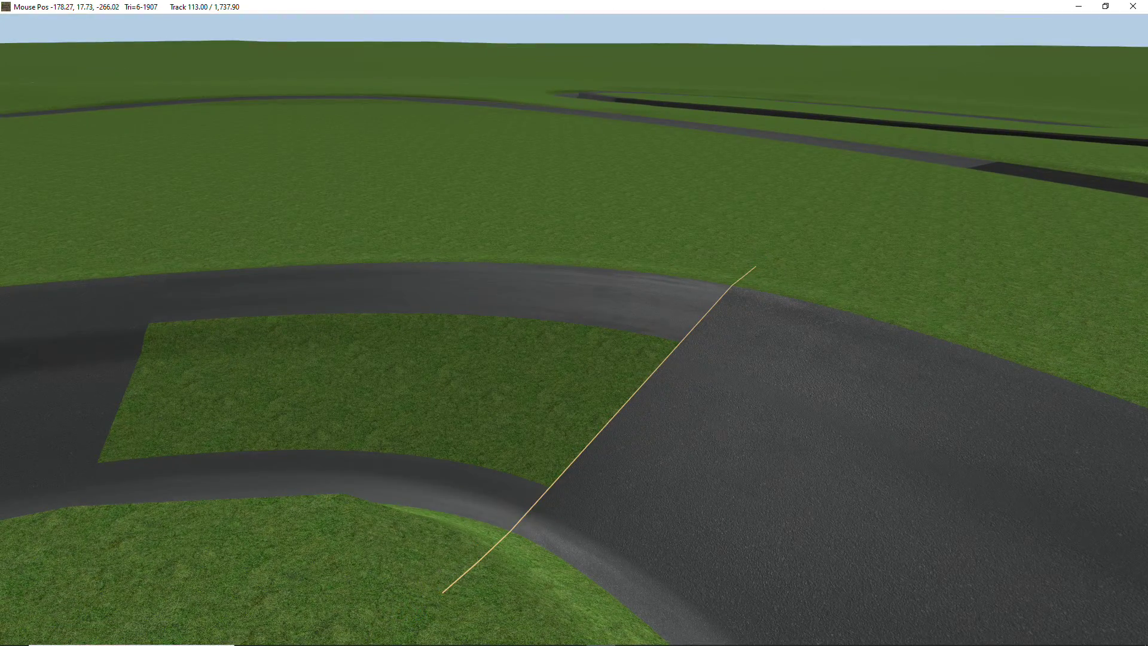
Add a cross-section on the adjoining track just past the join and lower five of its middle points.
left_click_drag(830, 380, 755, 360)
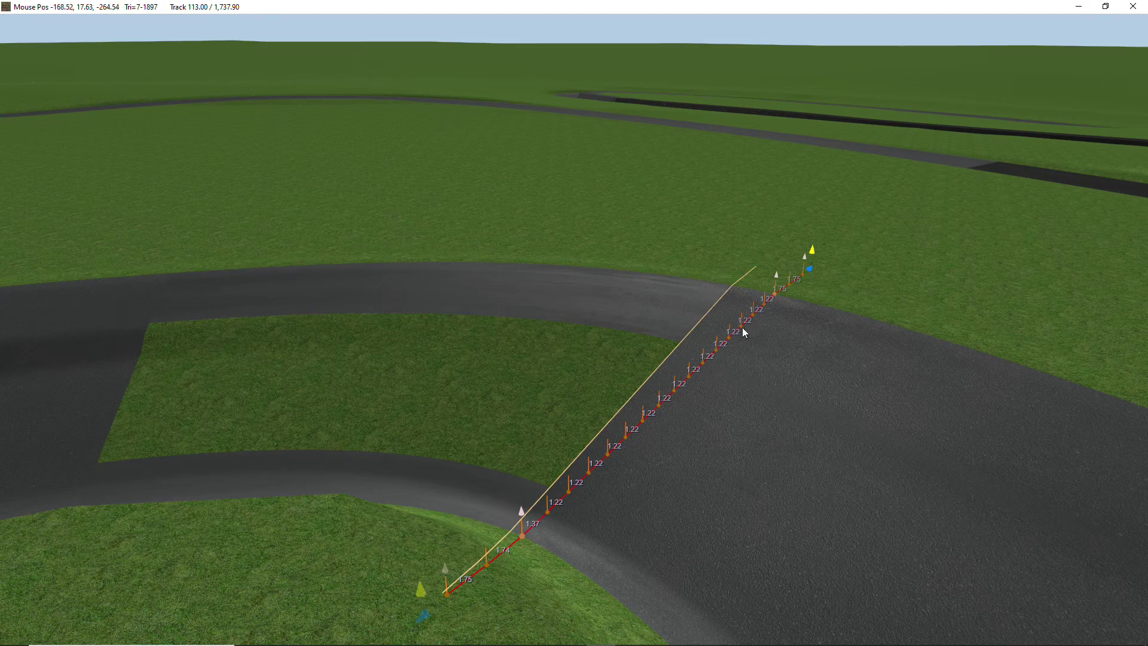
left_click_drag(719, 349, 720, 363)
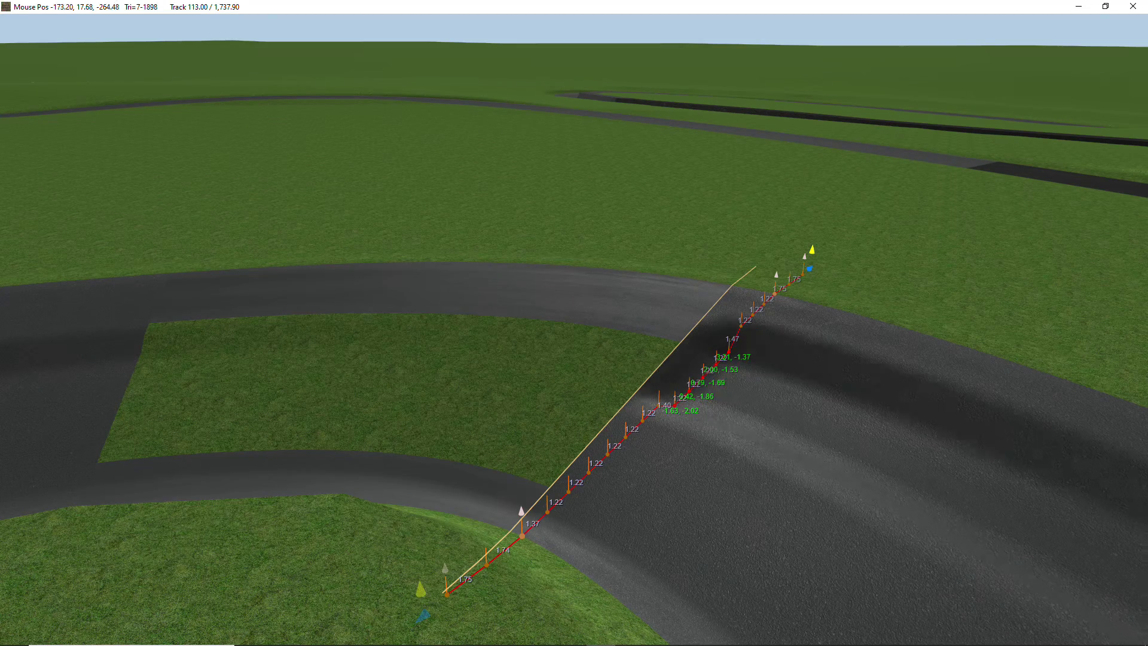
right_click_drag(786, 383, 671, 368)
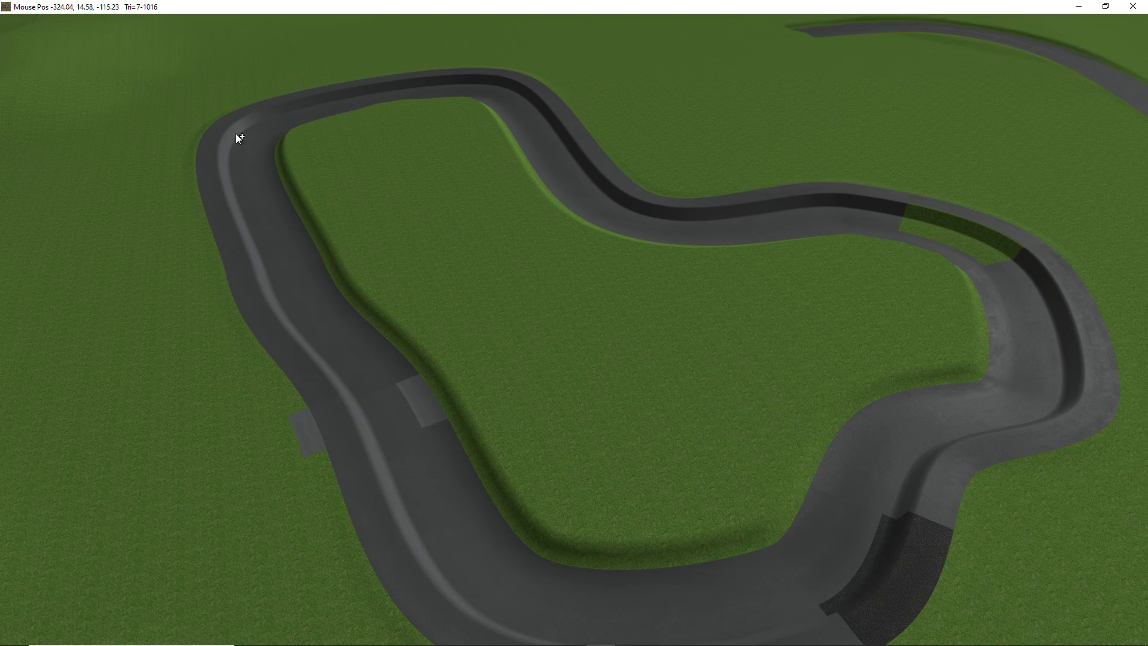
Scatter poles randomly on both sides of the closed loop's track section near the two small side patches.
mouse_move(470, 49)
left_click(298, 267)
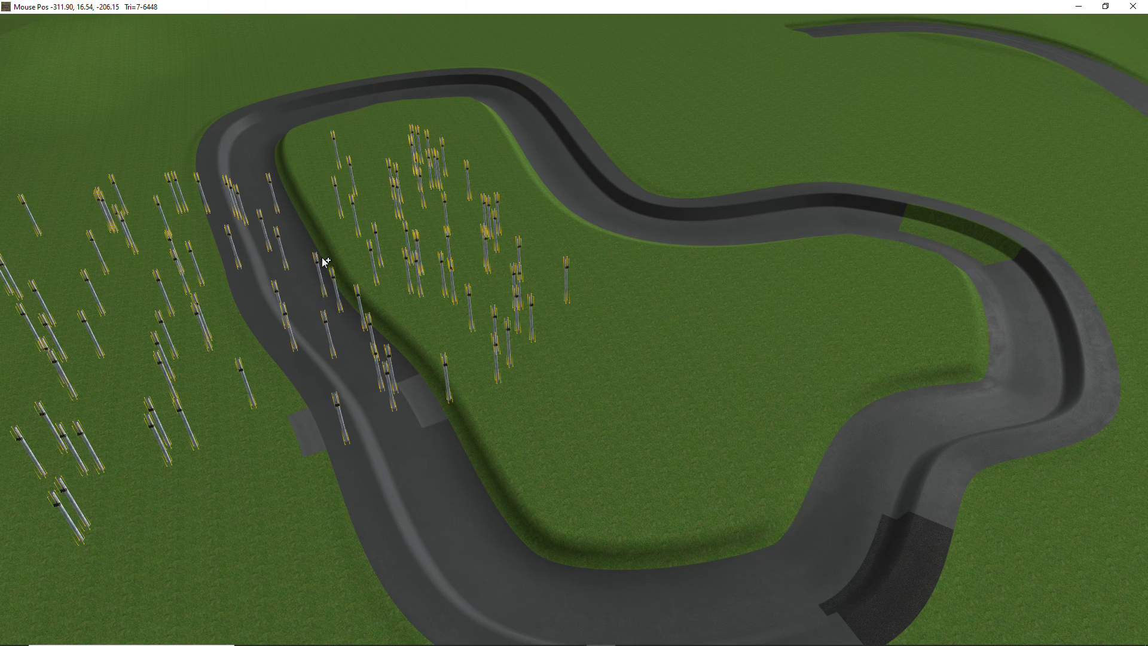
middle_click_drag(326, 263, 463, 268)
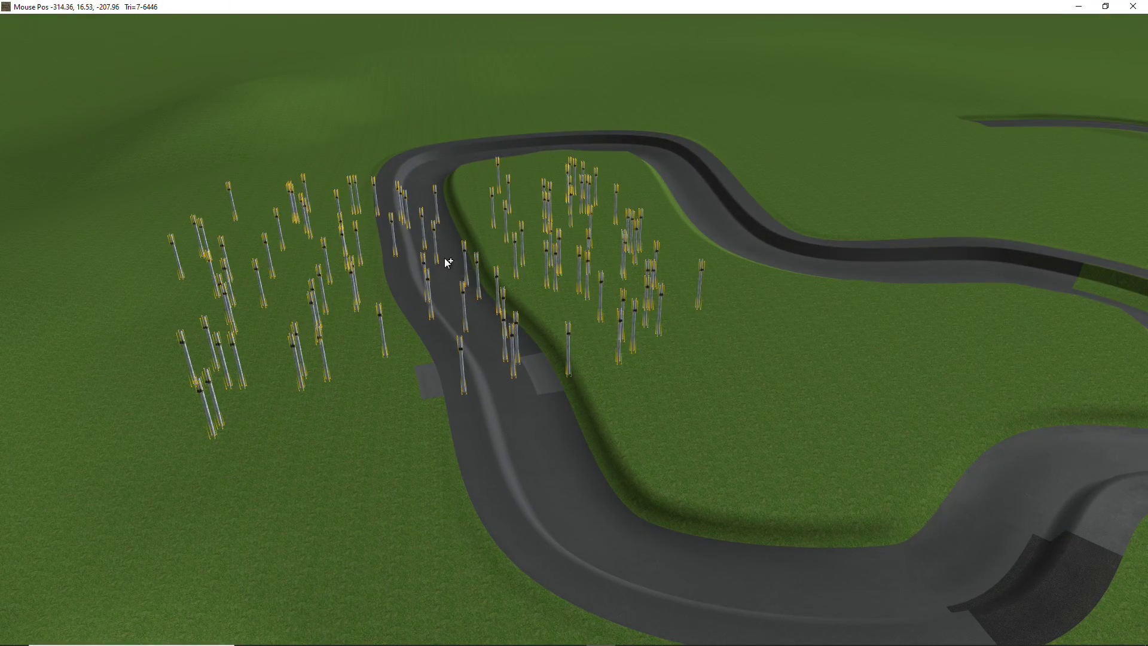
scroll(448, 268, "down", 4)
Try scattering poles randomly around the middle track's bend, and undo the placement.
right_click_drag(785, 289, 490, 247)
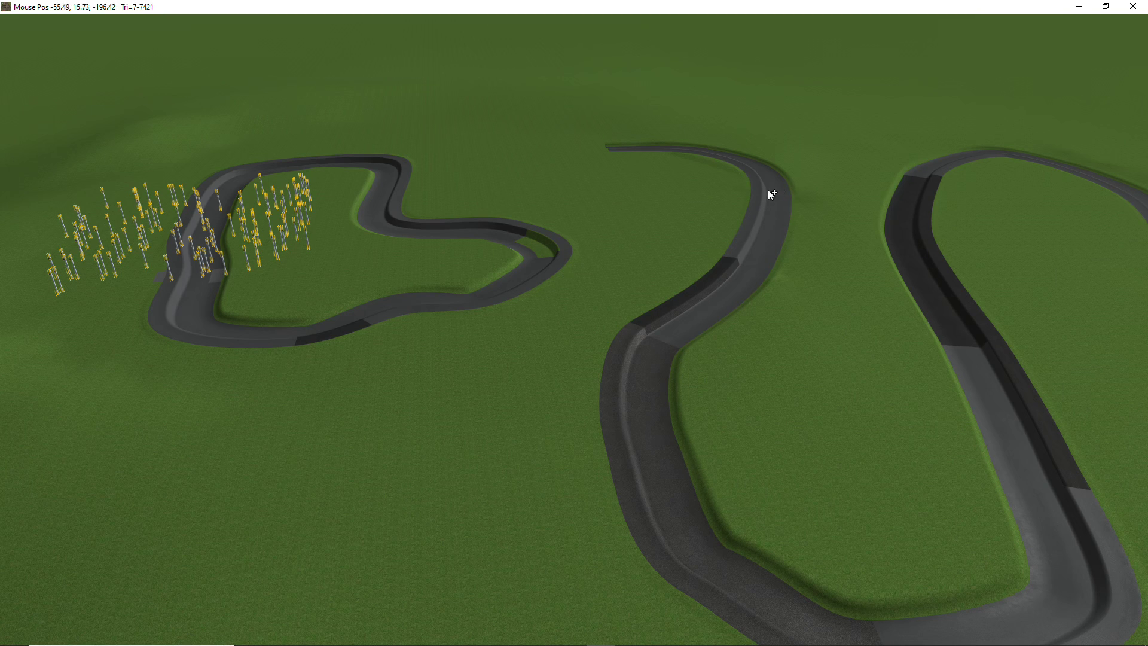
left_click(654, 441)
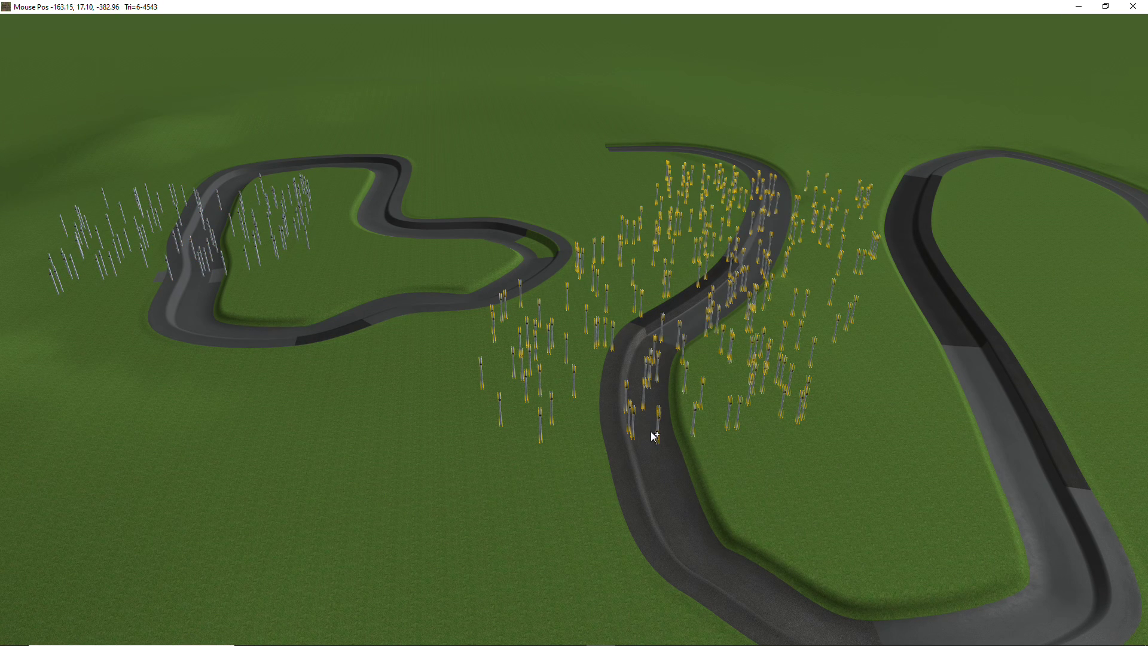
key("ctrl+z")
key("ctrl+z")
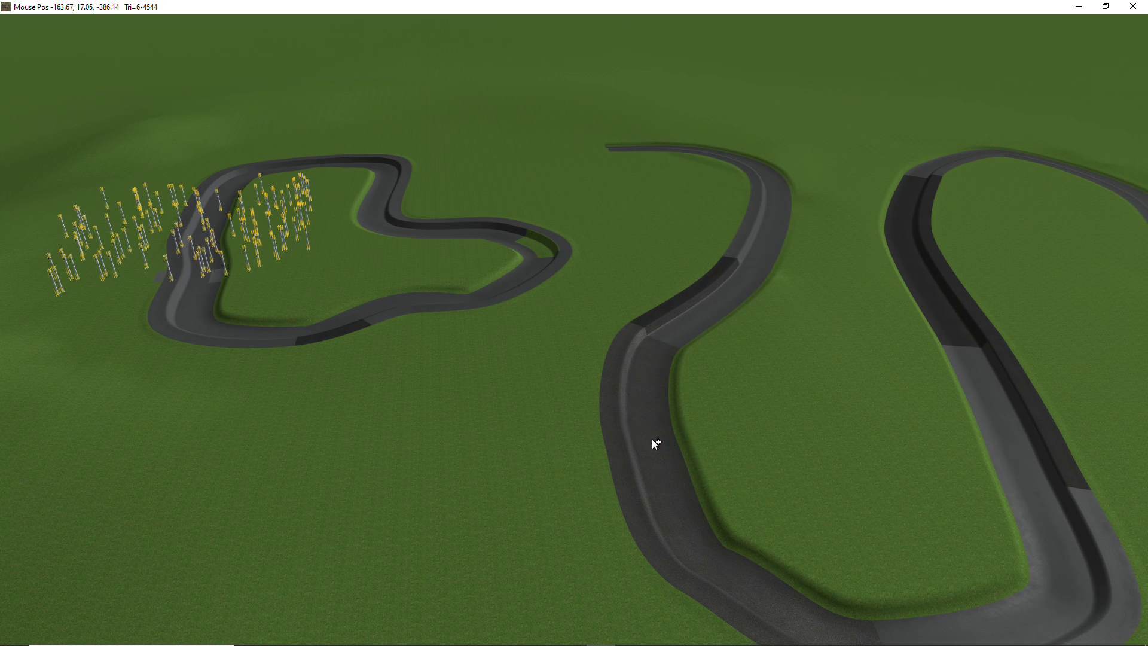
Set equal minimum and maximum distances for the poles and place them on both sides of the middle track's bend.
mouse_move(226, 74)
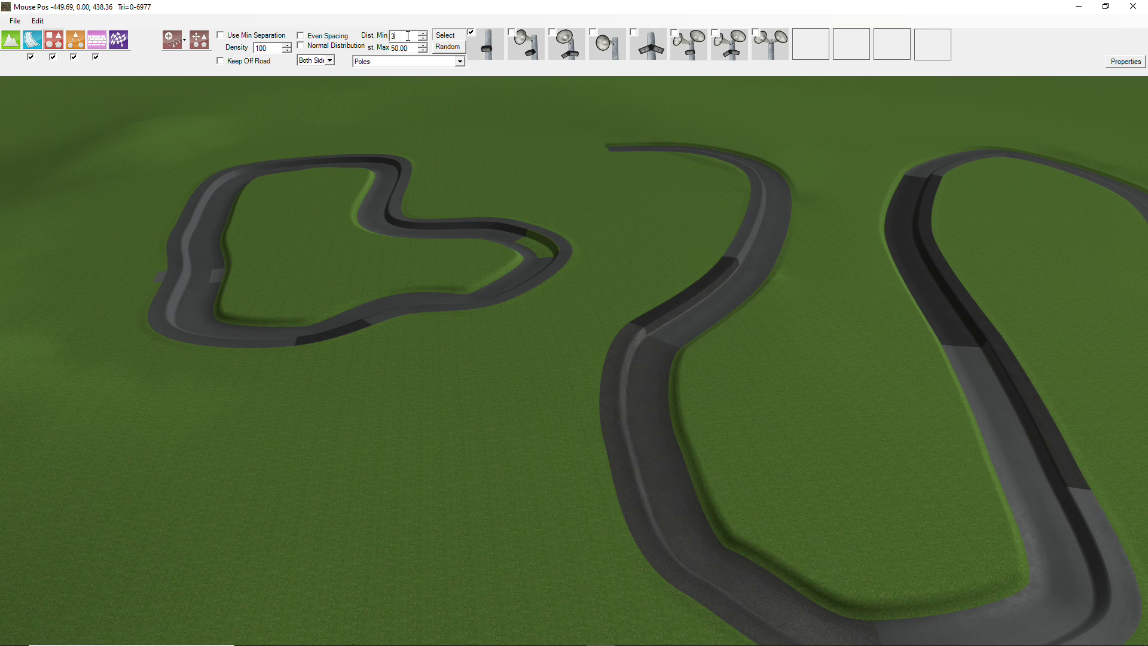
key("Tab")
type("3")
left_click(645, 449)
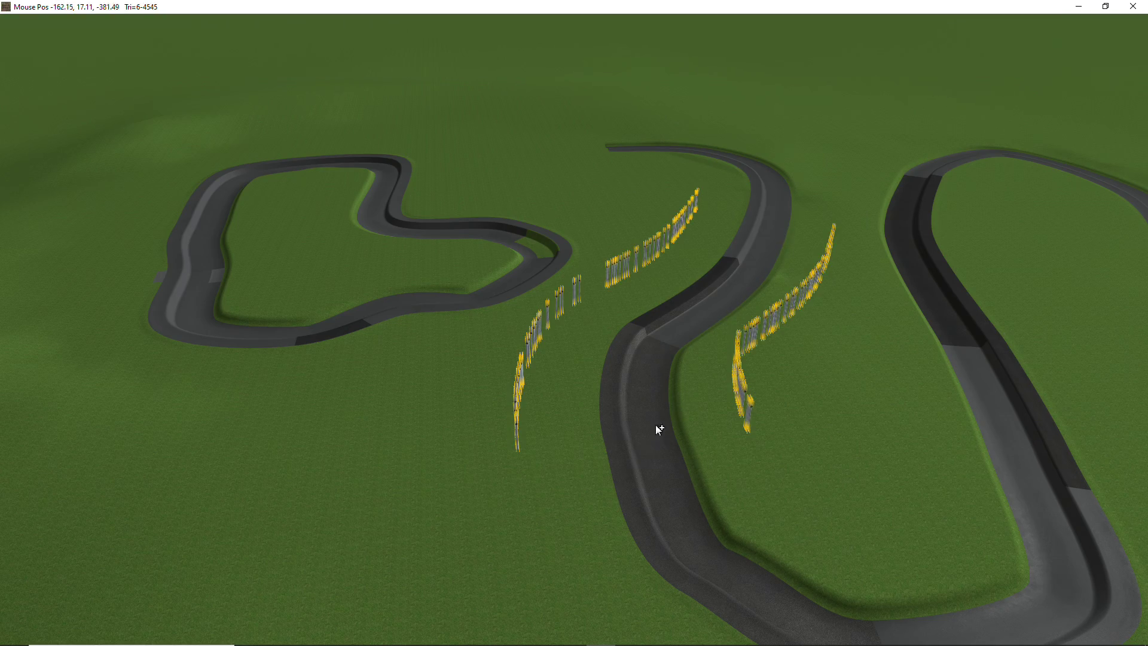
middle_click_drag(655, 425, 524, 392)
scroll(536, 387, "up", 4)
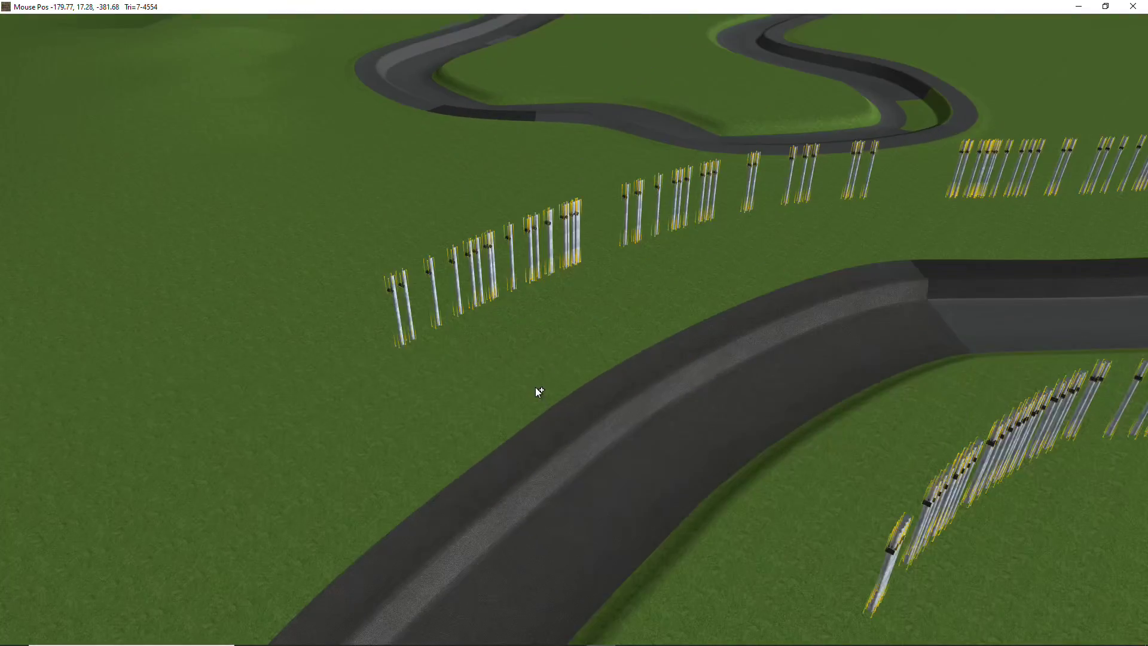
right_click_drag(536, 388, 686, 353)
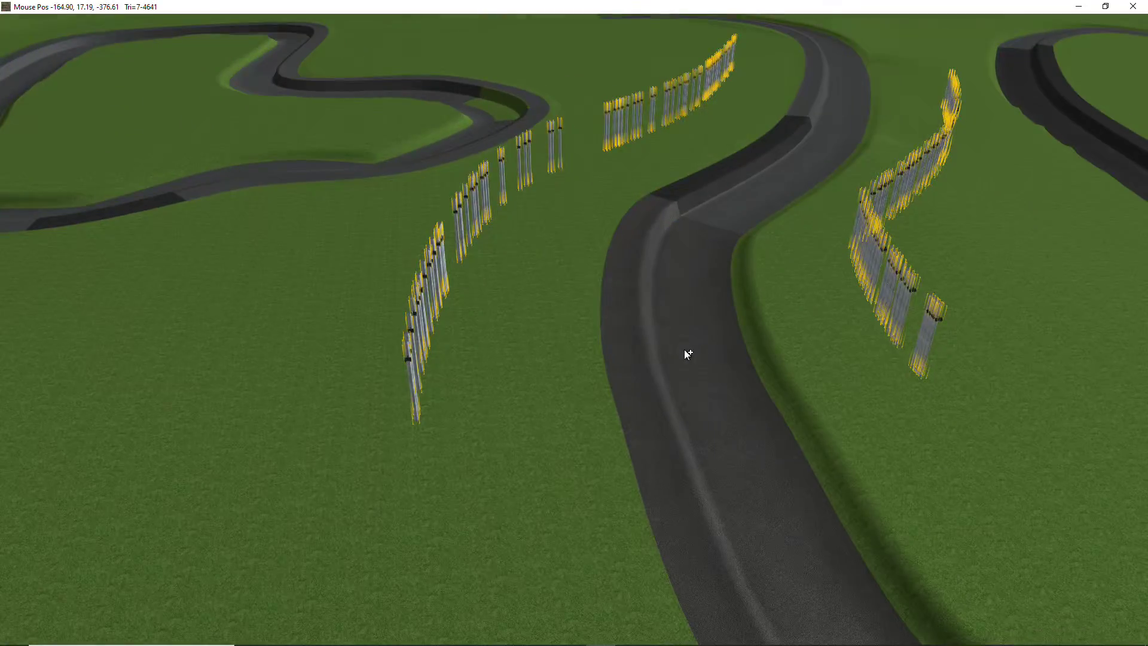
Replace the scattered poles with evenly spaced ones on both sides of the tracks, using density 100 and a distance of 30.
key("Delete")
mouse_move(283, 32)
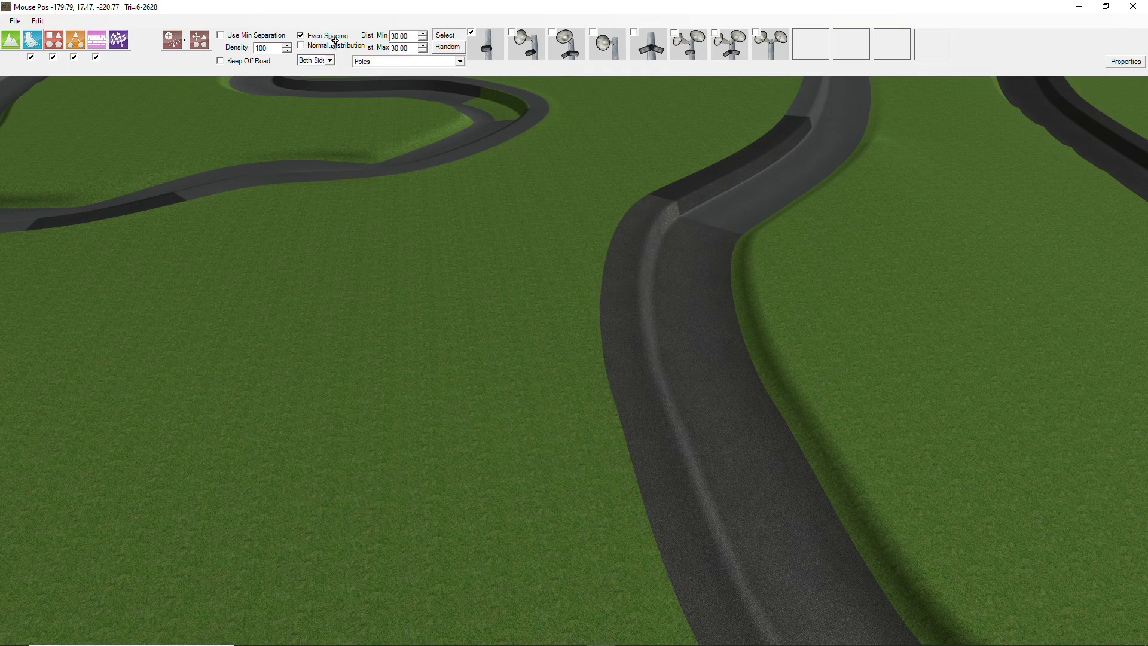
right_click_drag(358, 90, 802, 135)
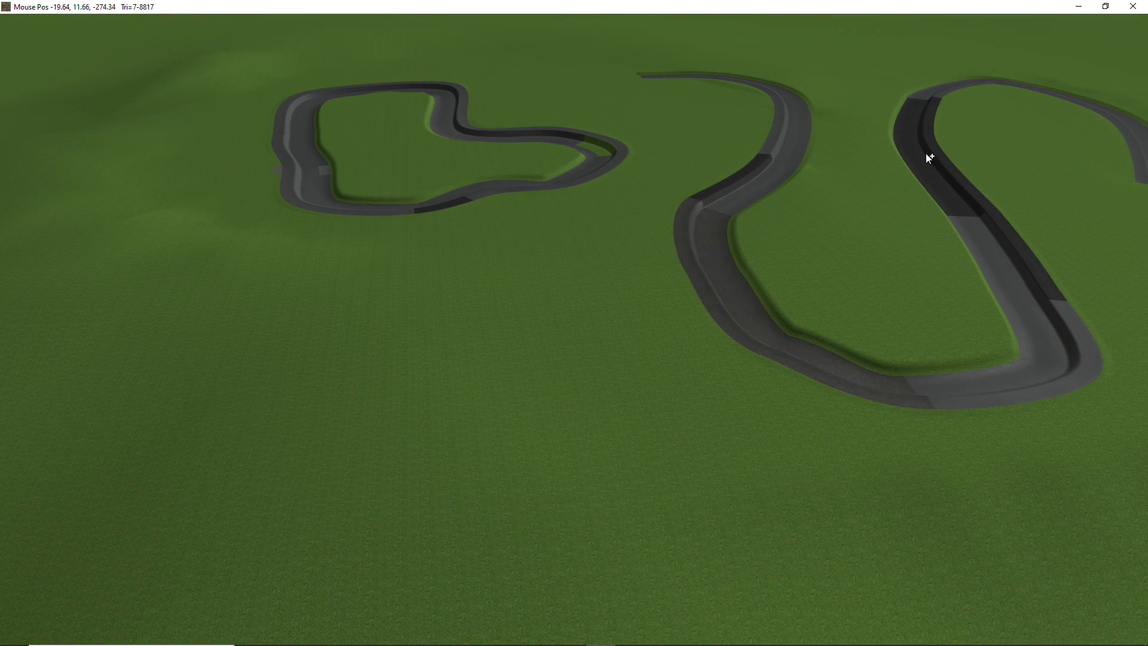
key("ctrl+z")
scroll(869, 170, "up", 3)
right_click_drag(870, 171, 218, 188)
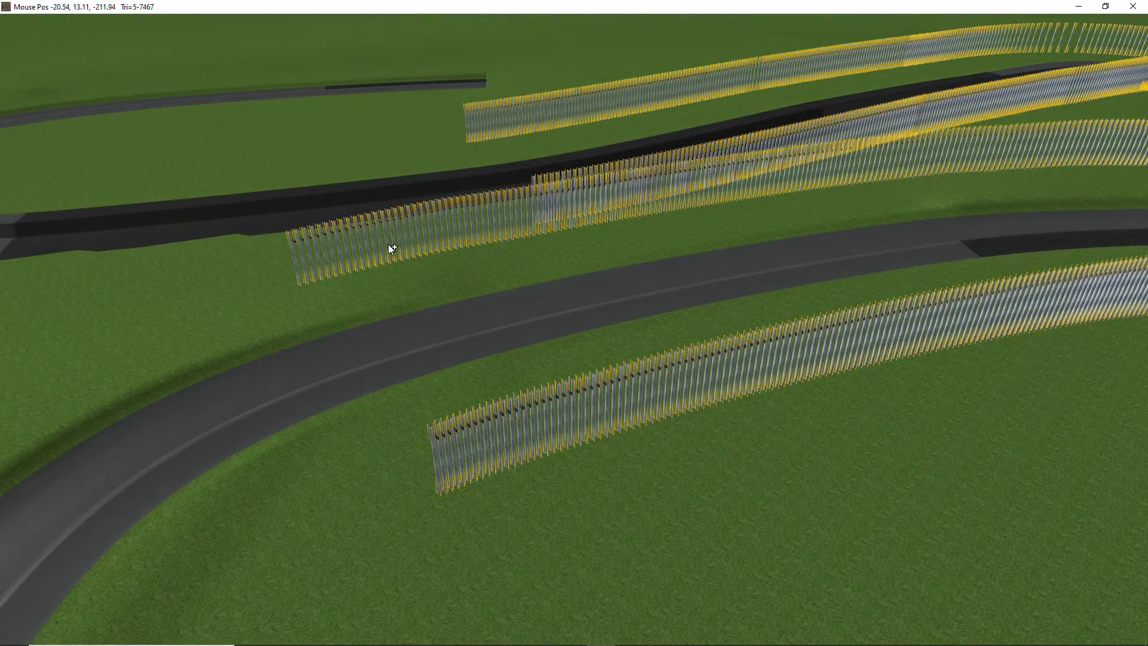
Remove the dense poles, reduce the density, and place evenly spaced poles on both sides around the bend.
key("Delete")
mouse_move(307, 48)
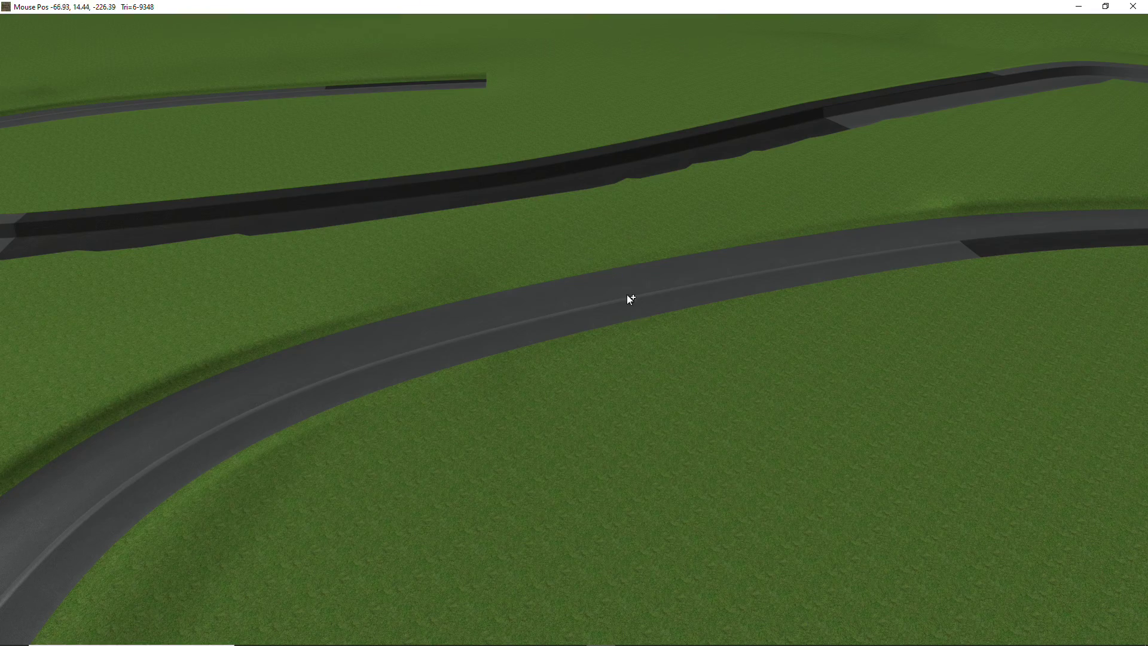
key("ctrl+z")
right_click_drag(636, 245, 744, 206)
scroll(666, 200, "down", 4)
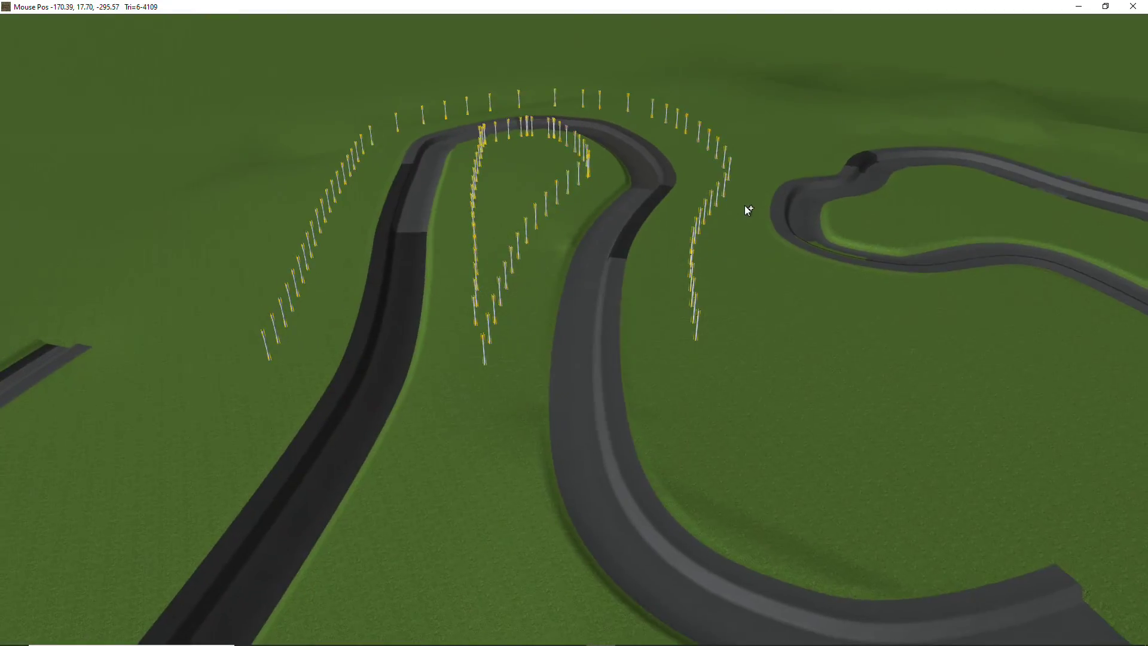
scroll(545, 231, "up", 1)
scroll(565, 219, "down", 5)
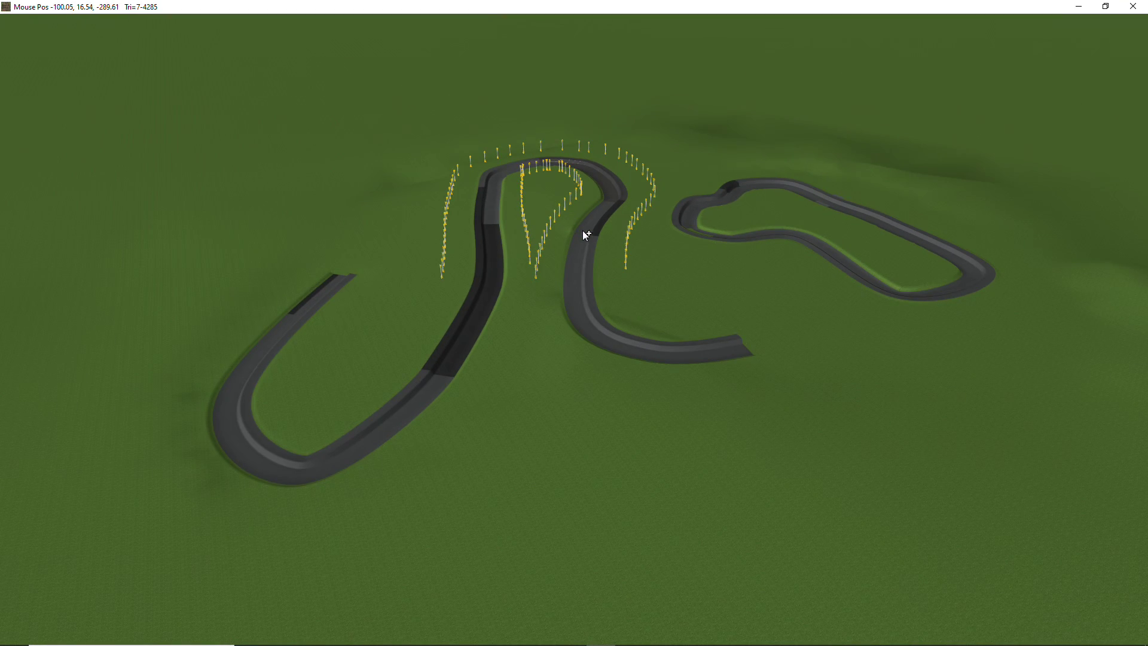
Clear the bend's poles and place evenly spaced poles along the whole open track from end to end, and undo the placement.
key("Delete")
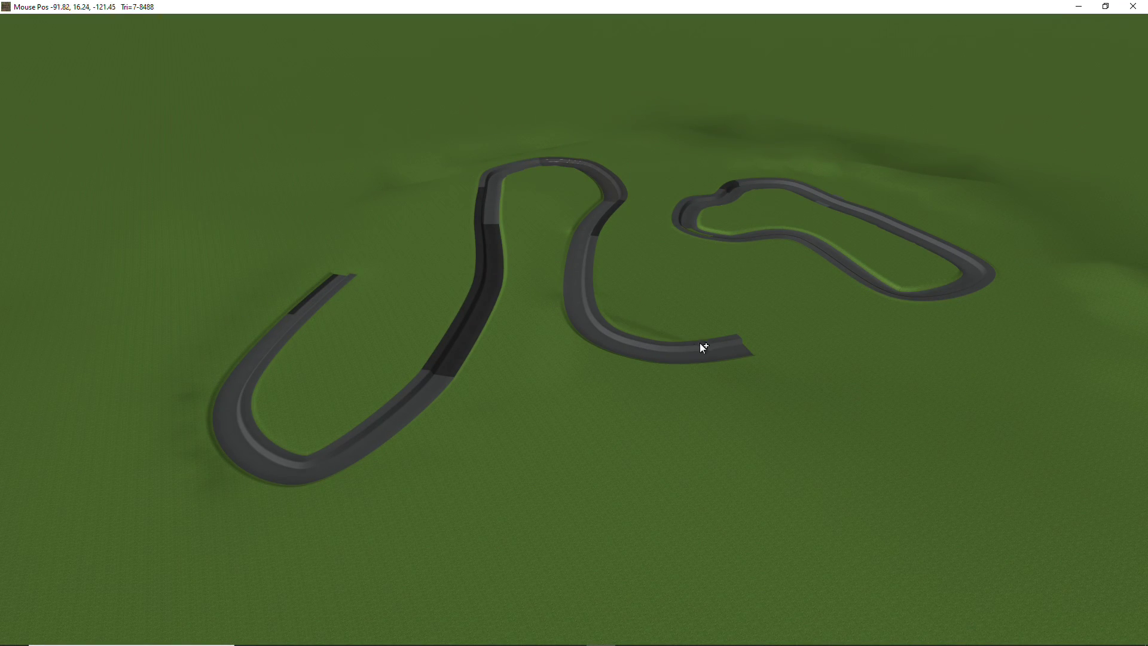
left_click(745, 353)
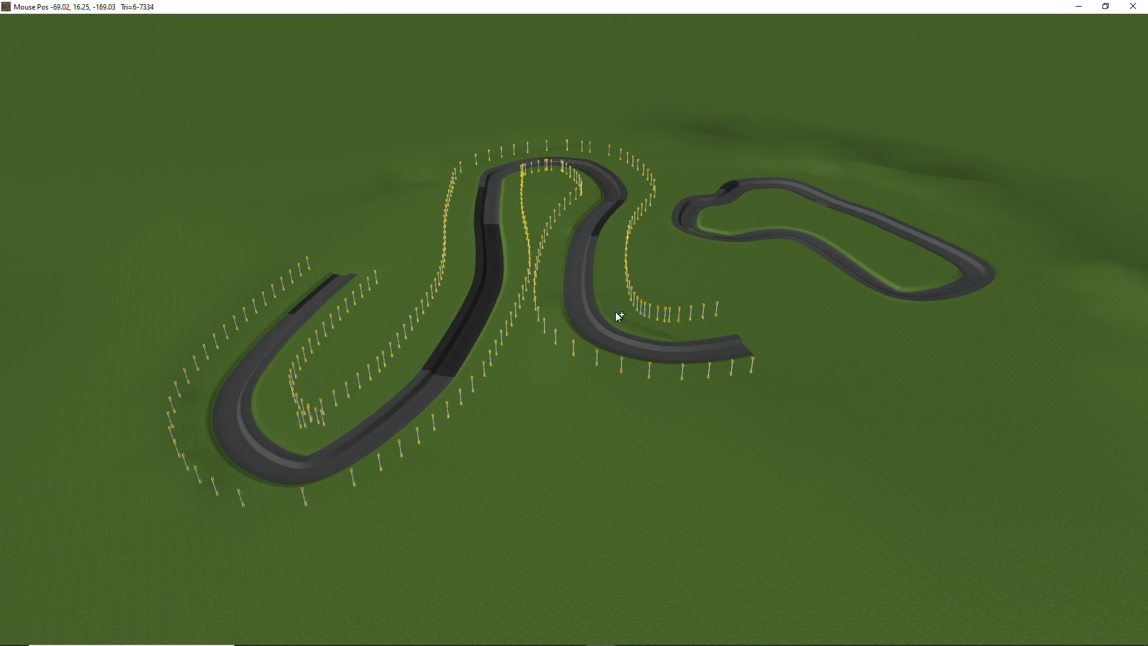
right_click_drag(615, 311, 660, 318)
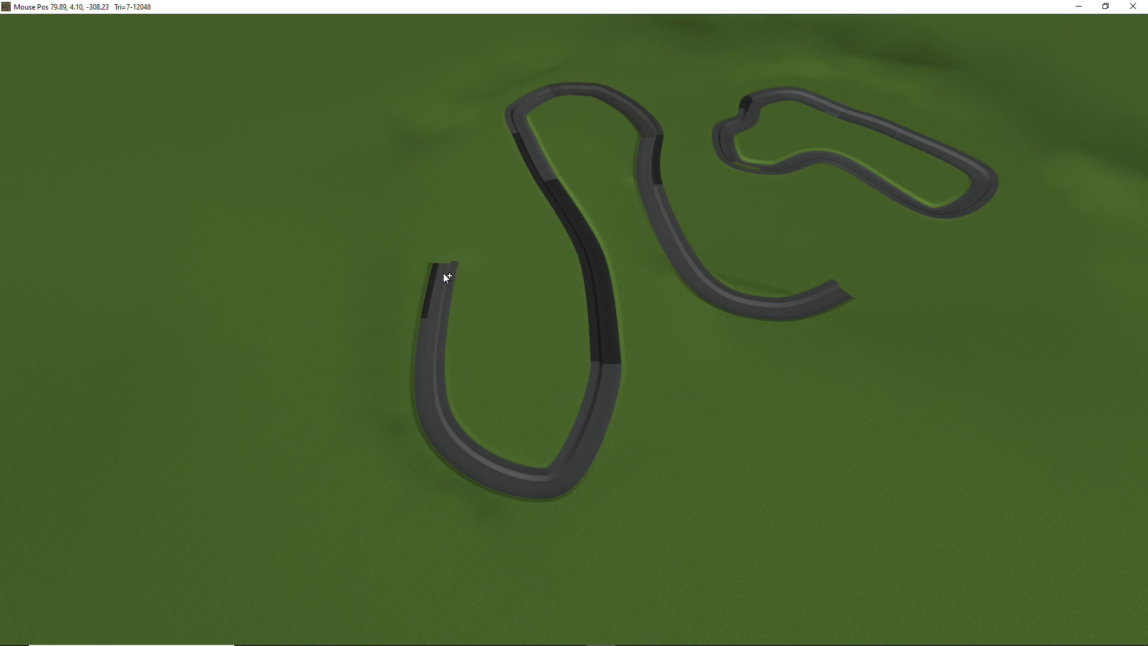
Scatter grass on both sides of the whole open track with density 1000 and distances from 0 to 50.
mouse_move(471, 30)
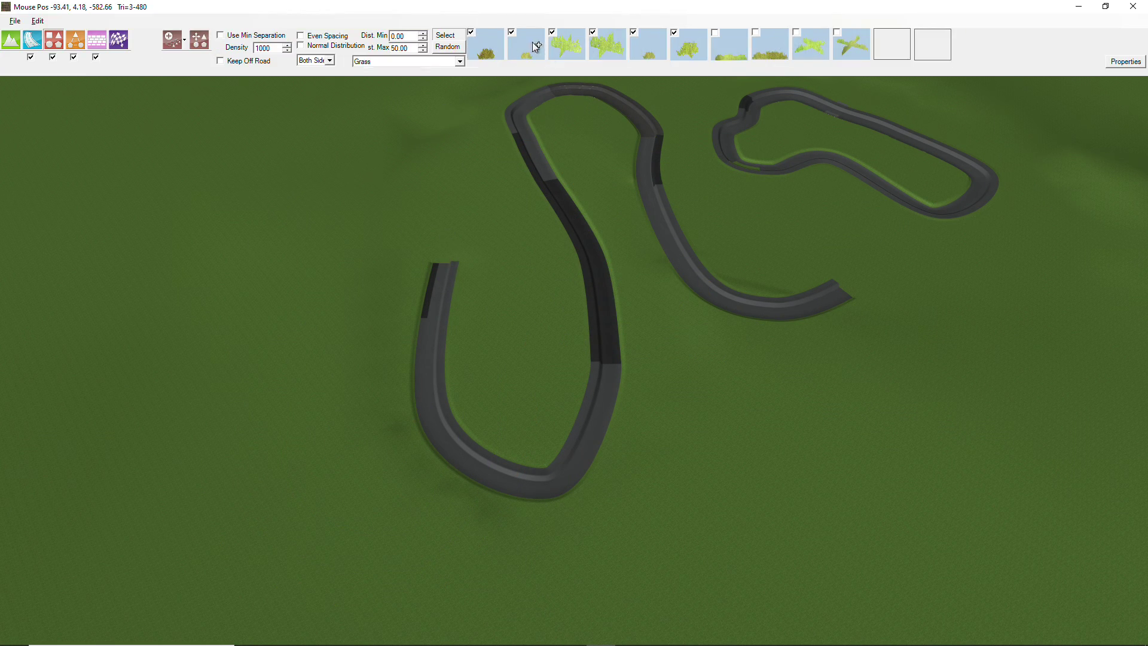
left_click(463, 48)
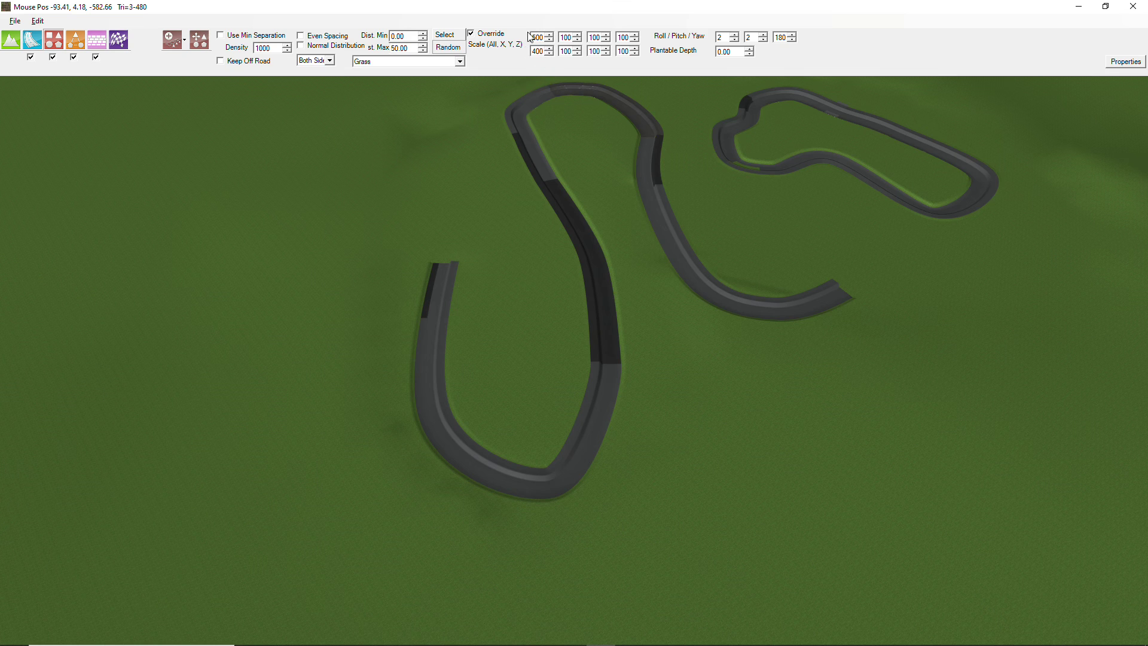
left_click(461, 34)
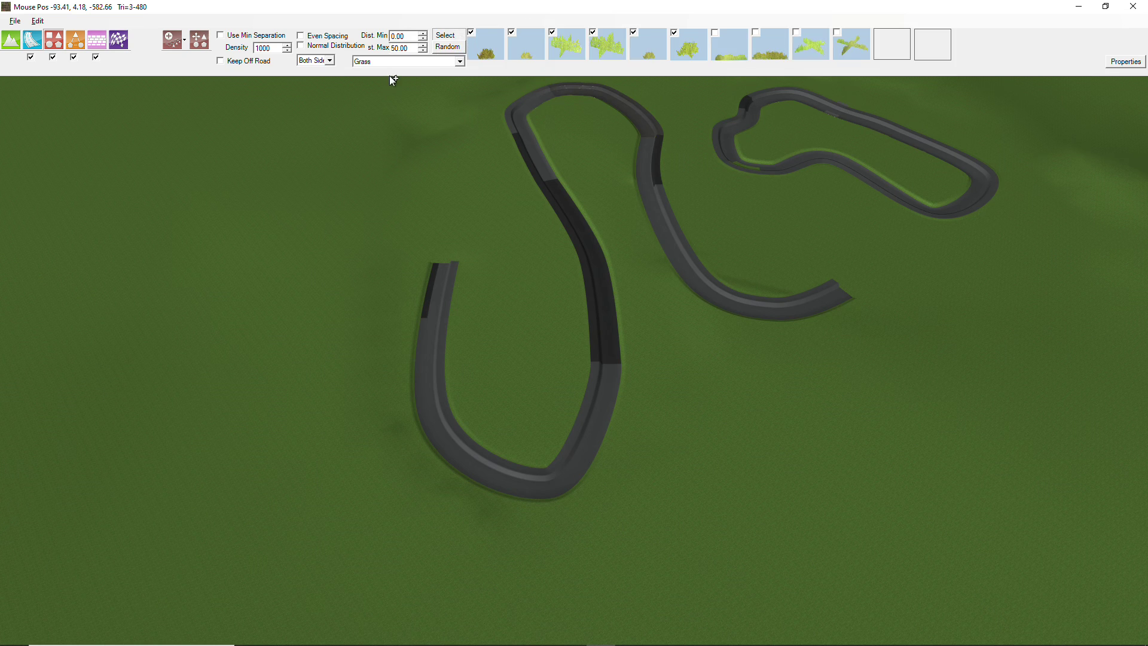
left_click(315, 62)
left_click(316, 63)
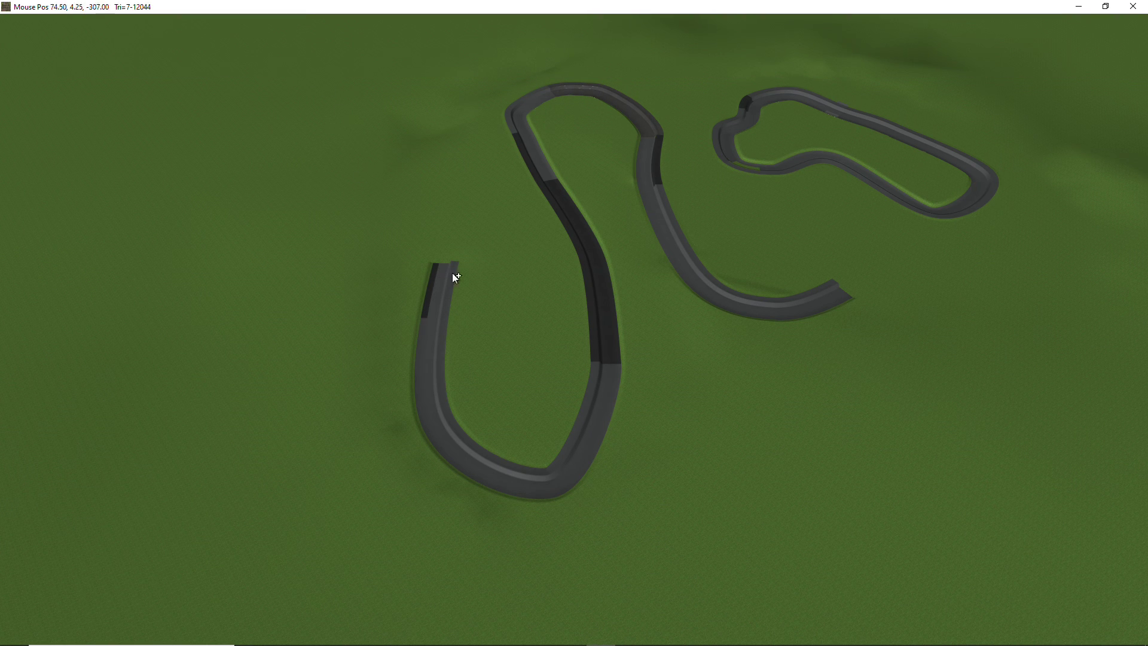
left_click(840, 297)
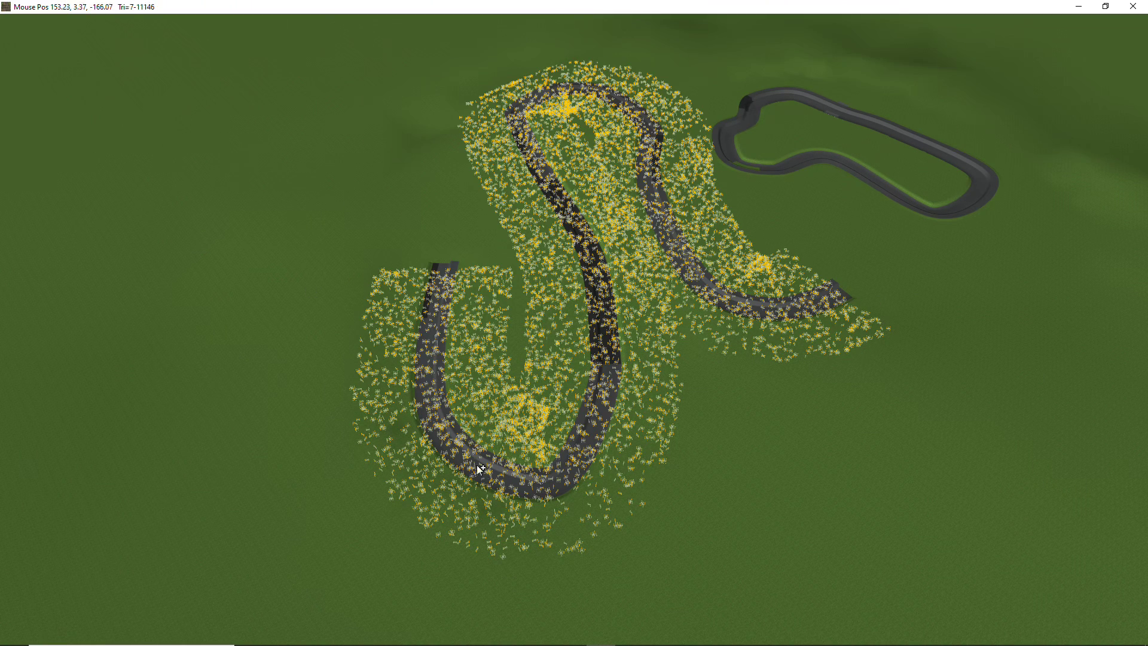
scroll(508, 331, "up", 5)
middle_click_drag(505, 374, 489, 311)
scroll(492, 315, "down", 5)
scroll(416, 358, "up", 5)
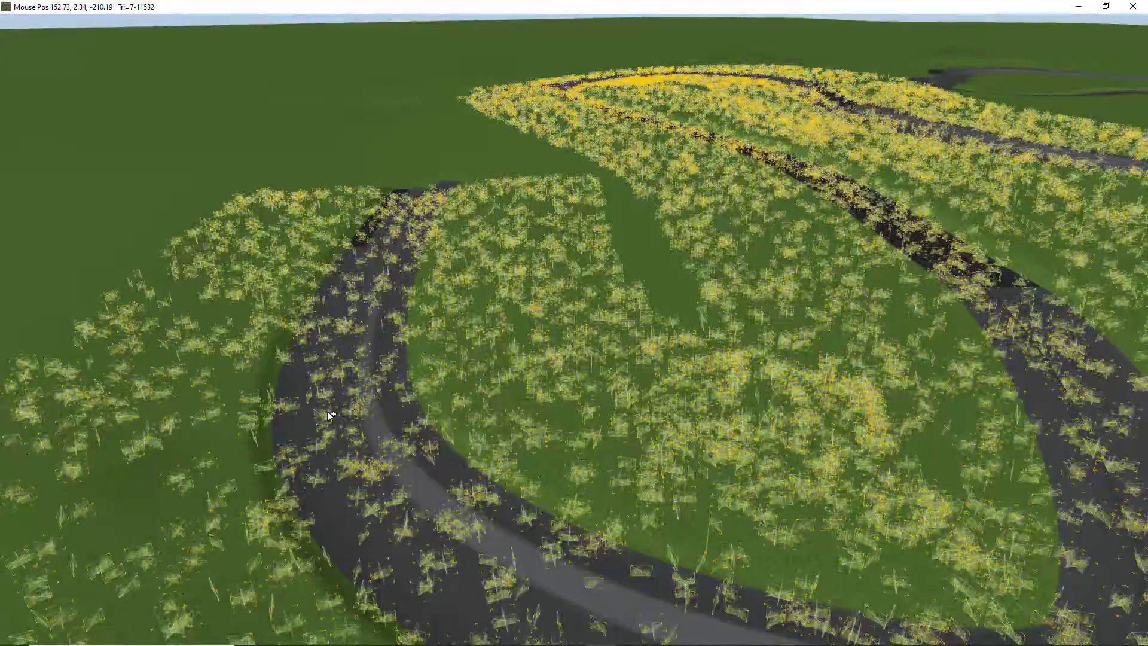
scroll(331, 412, "down", 2)
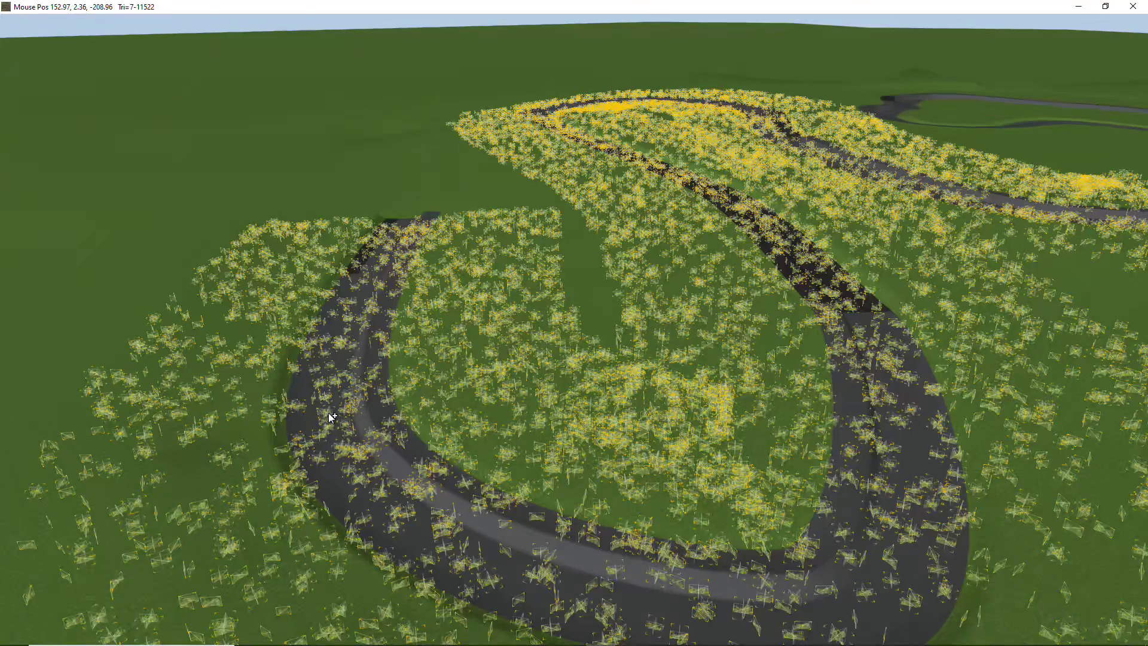
Remove the grass, enable Keep Off Road, and scatter grass along both sides of the open track again.
key("Delete")
mouse_move(199, 54)
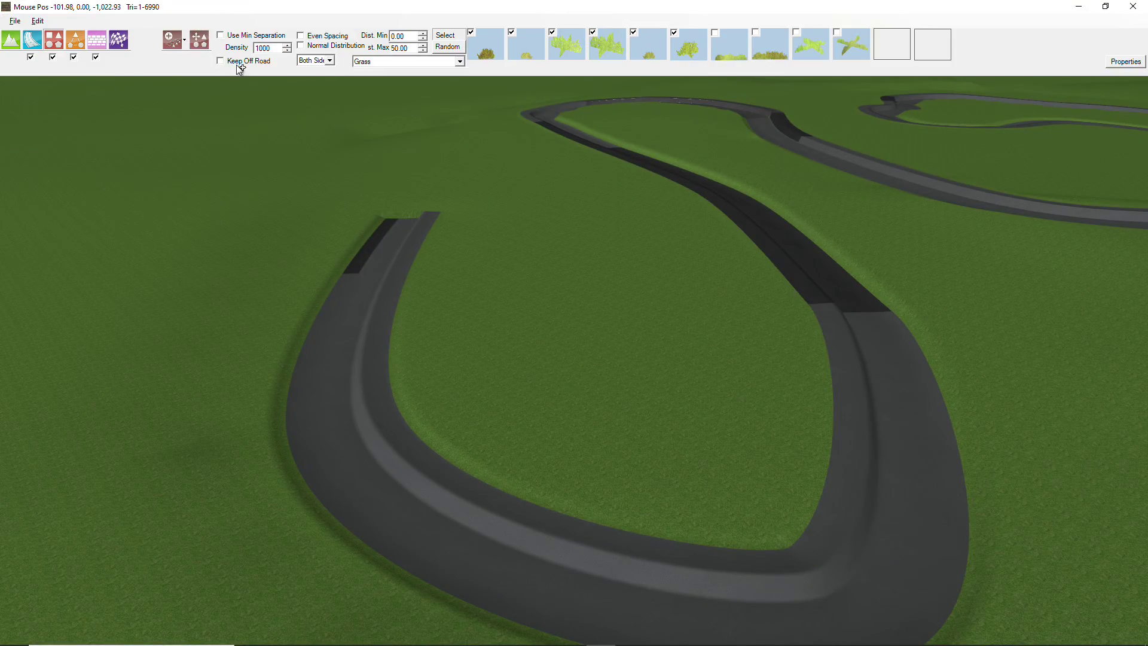
scroll(310, 224, "down", 2)
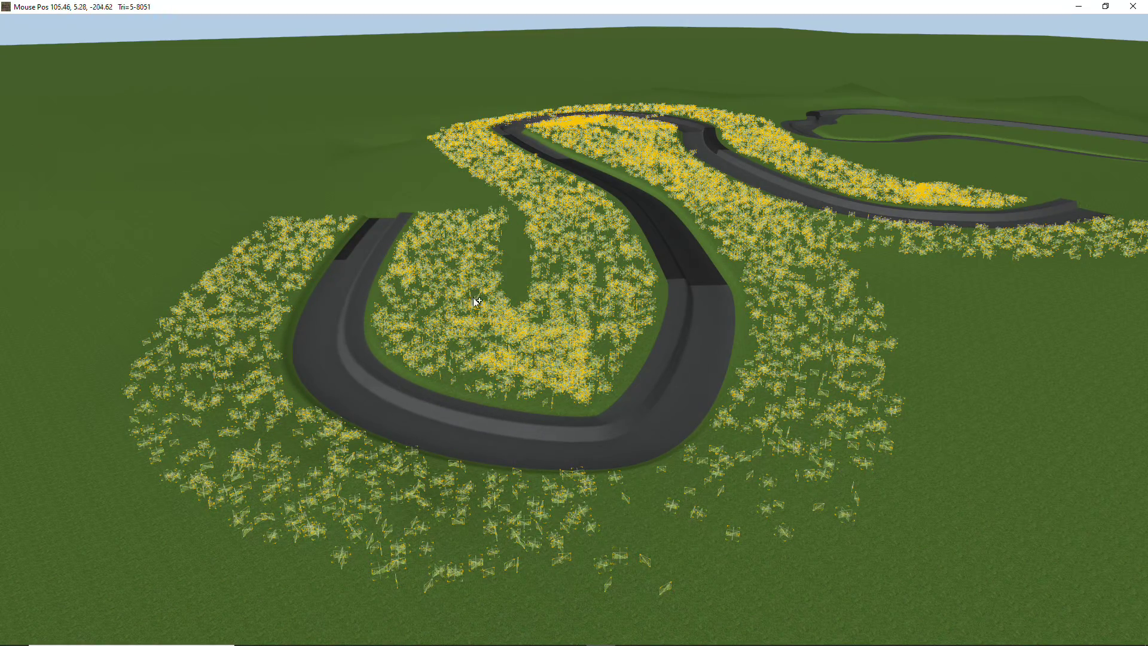
scroll(242, 347, "up", 2)
middle_click_drag(246, 325, 330, 335)
scroll(326, 353, "up", 3)
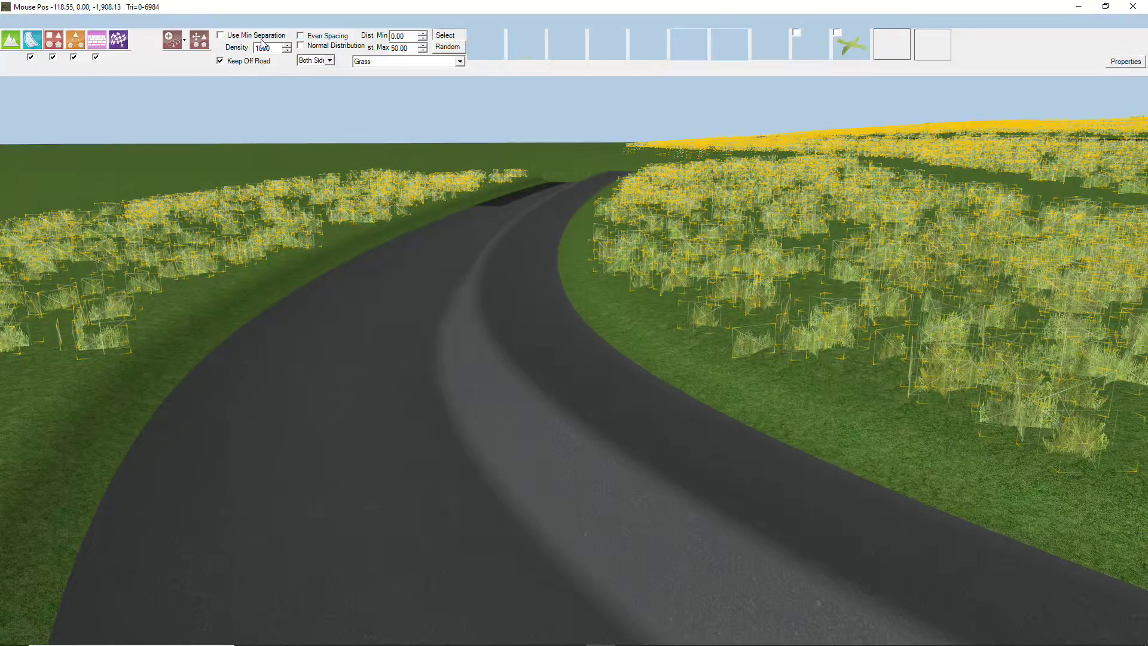
Deselect the scattered grass and examine how it lies along the road edges at the track's end bend.
left_click(201, 40)
left_click(421, 314)
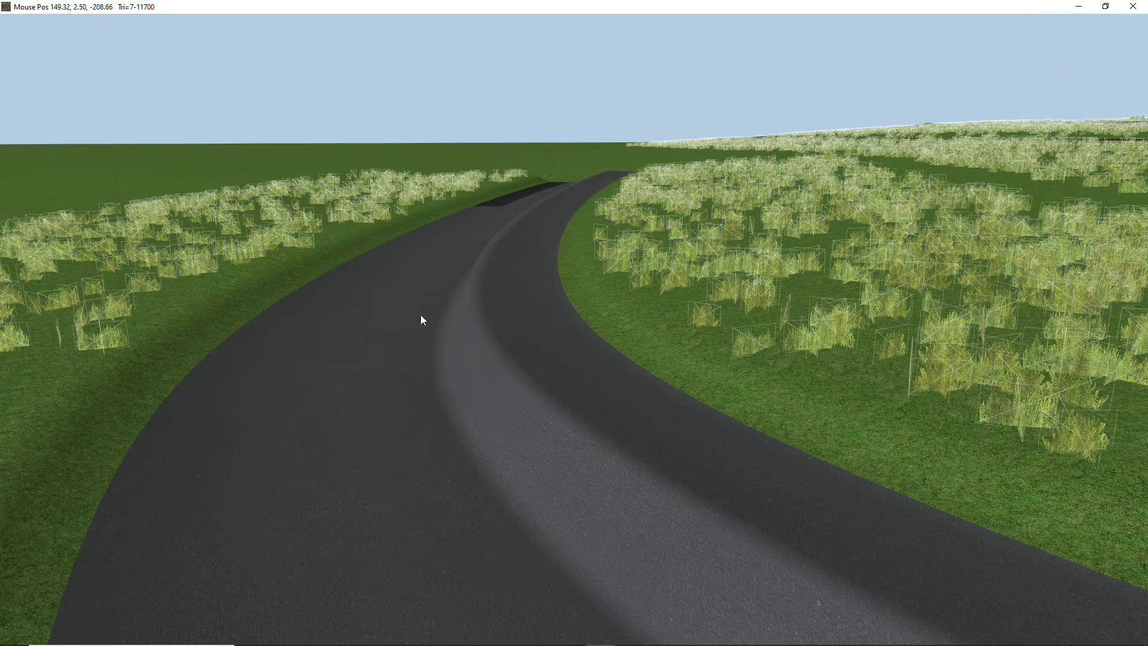
scroll(448, 315, "up", 2)
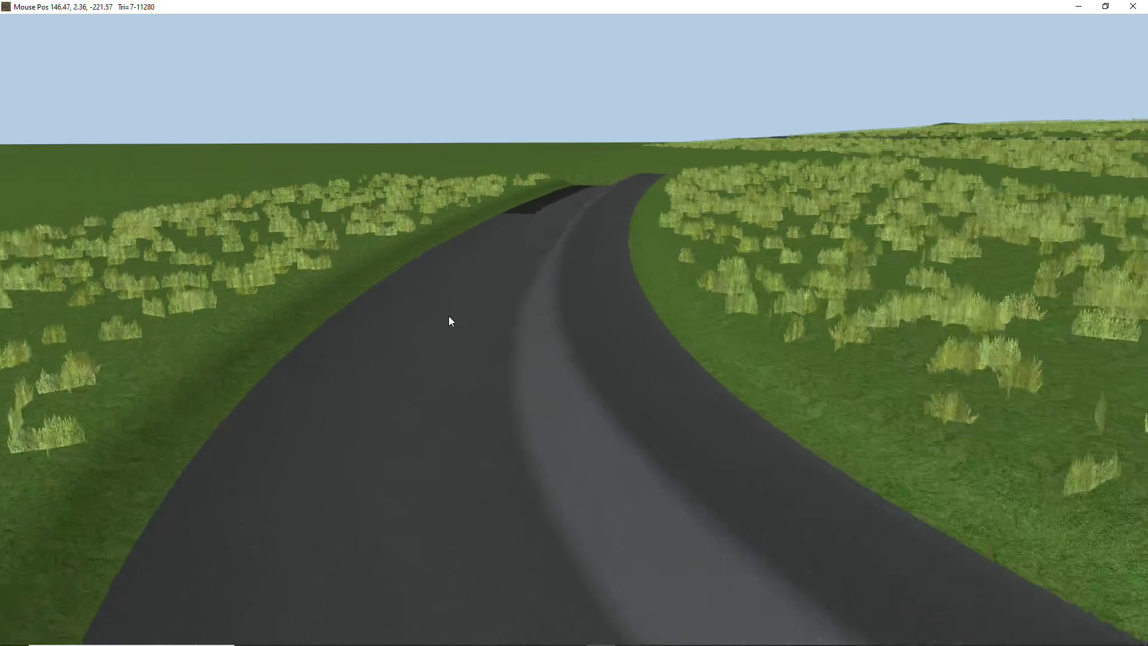
mouse_move(441, 303)
middle_mouse_down()
mouse_move(446, 284)
mouse_move(500, 293)
mouse_move(436, 293)
mouse_move(453, 286)
middle_mouse_up()
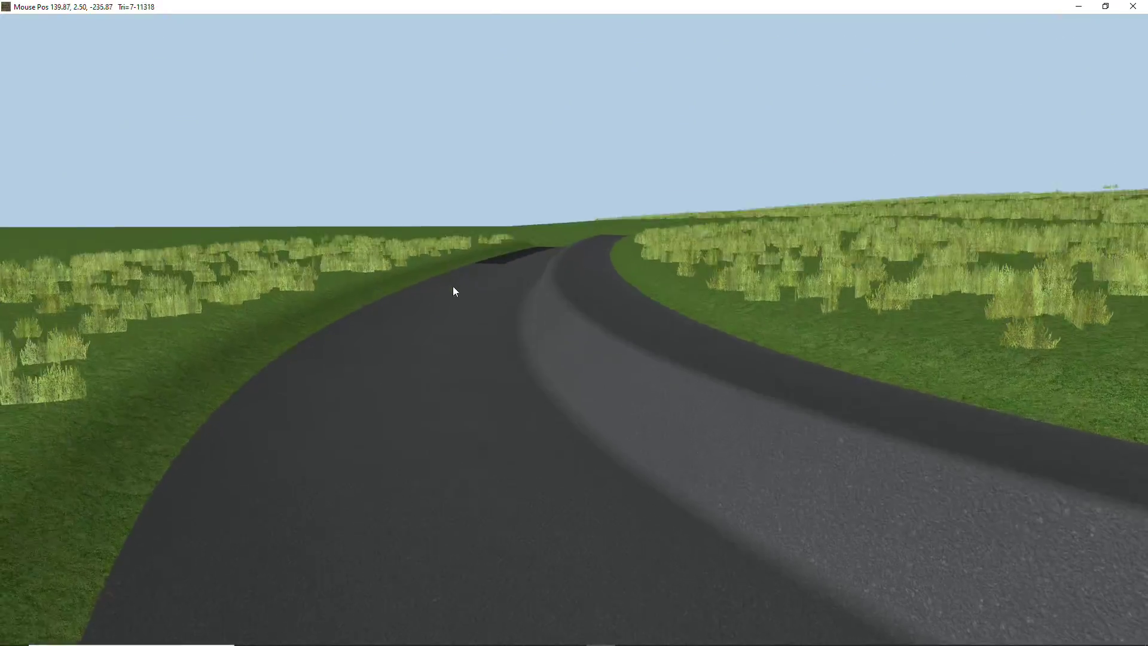
scroll(302, 295, "down", 5)
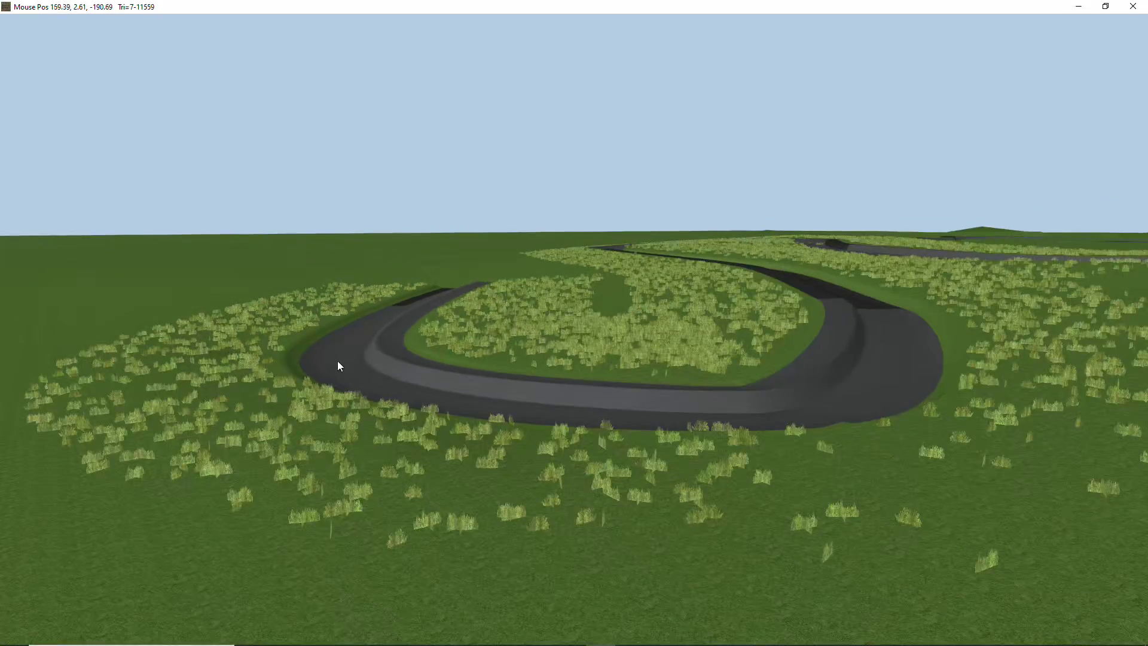
middle_click_drag(337, 362, 333, 400)
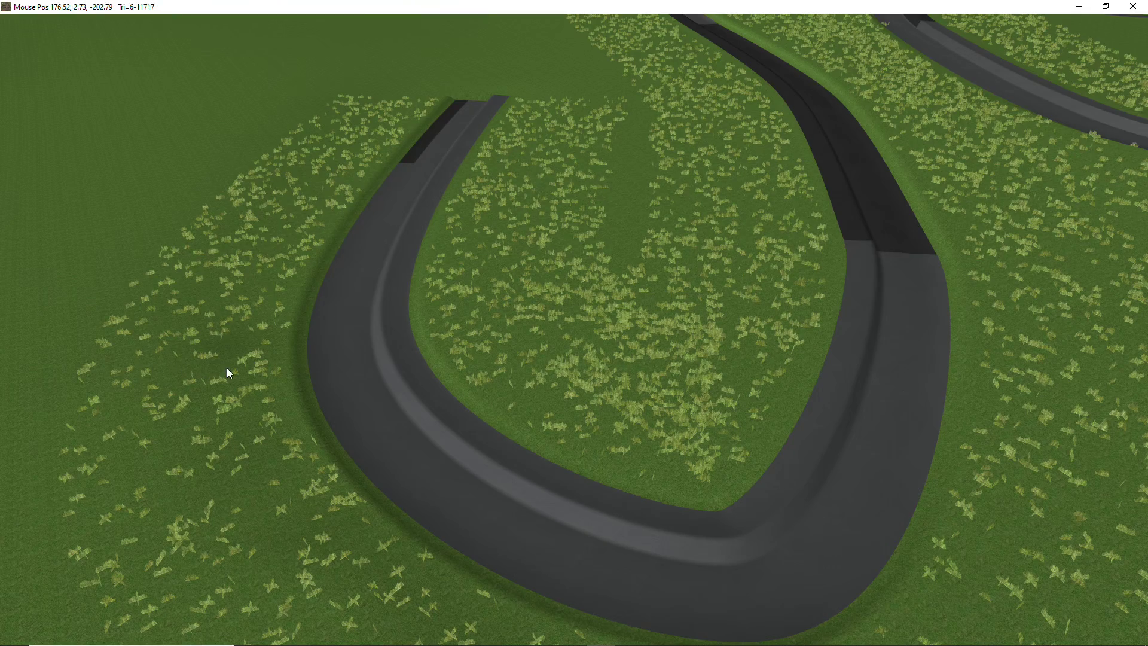
Select all the grass along the tracks and delete it.
key("ctrl+a")
key("Delete")
mouse_move(204, 2)
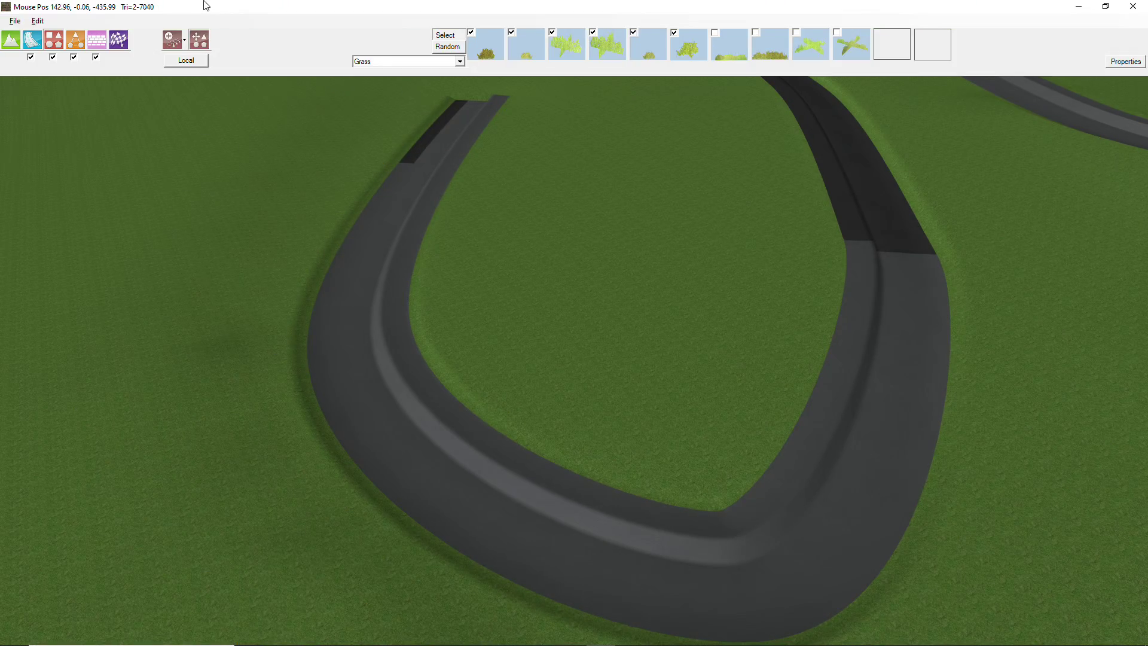
Enable Normal Distribution and scatter grass along both sides of the open track from one end to the other.
left_click(178, 41)
left_click(178, 40)
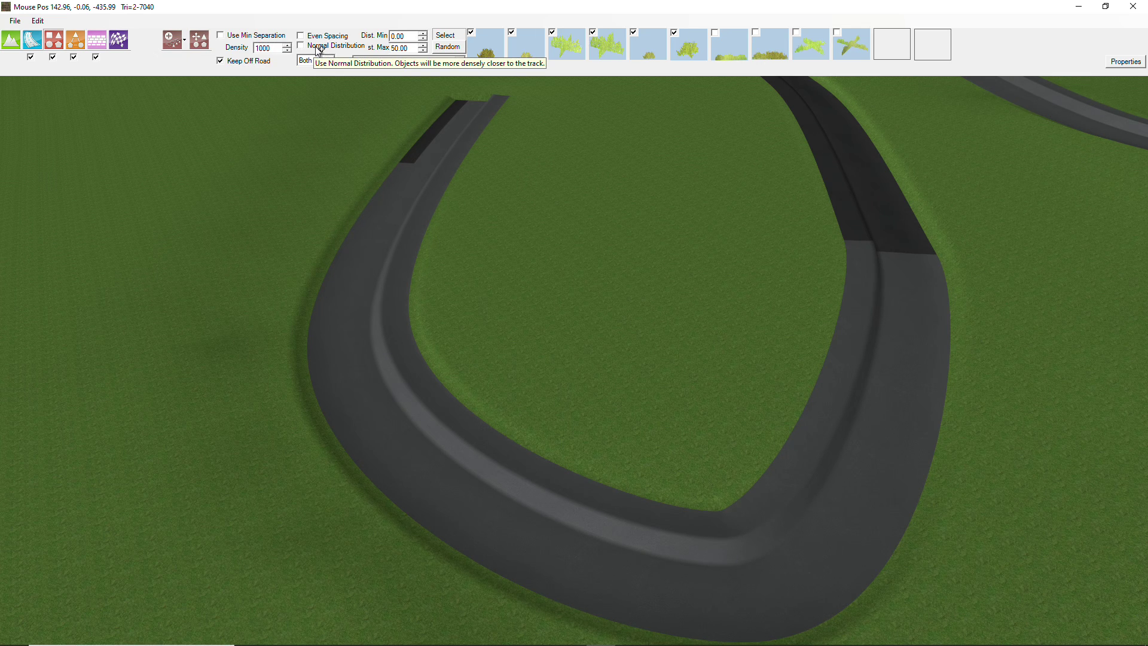
left_click(315, 46)
scroll(423, 207, "down", 4)
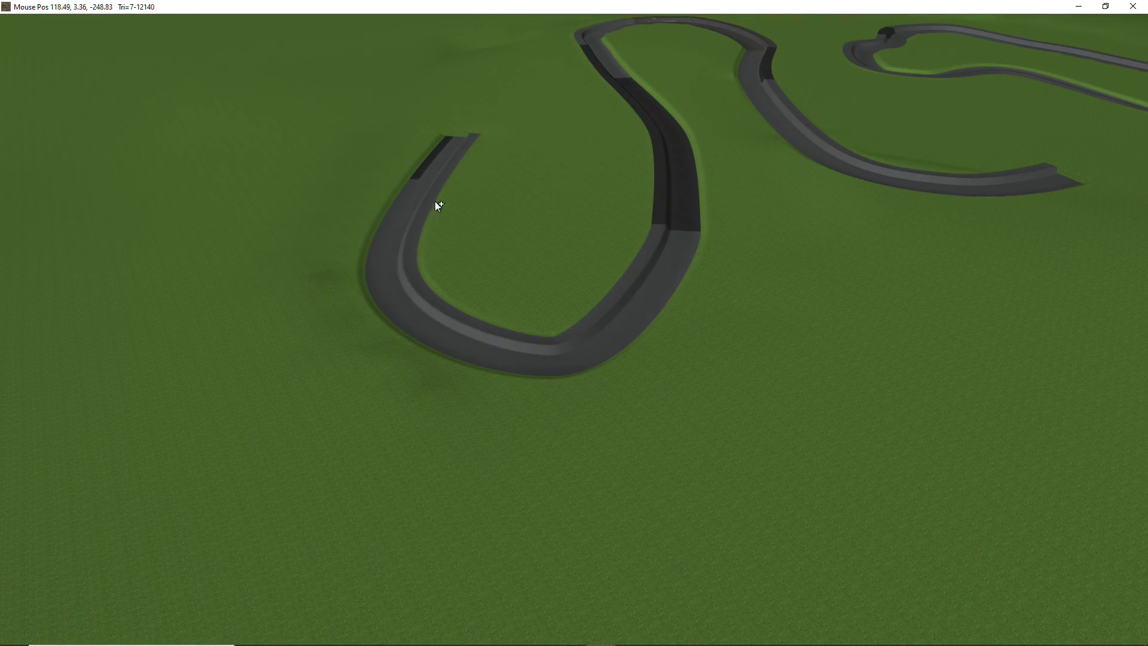
right_click_drag(435, 201, 278, 245)
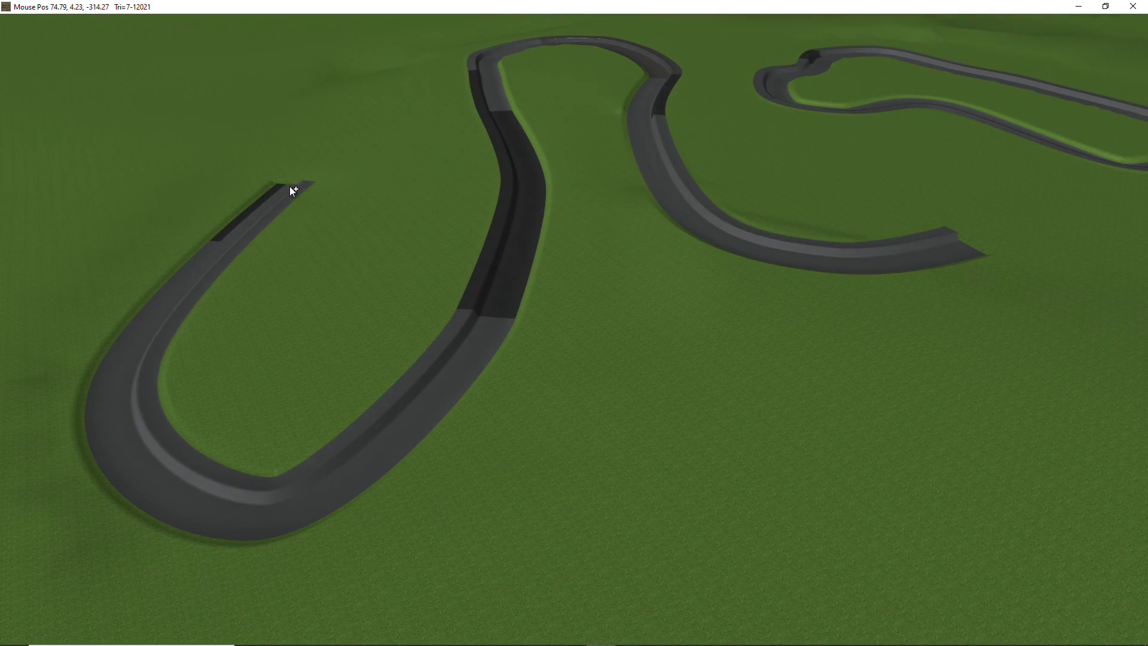
left_click_drag(289, 185, 949, 256)
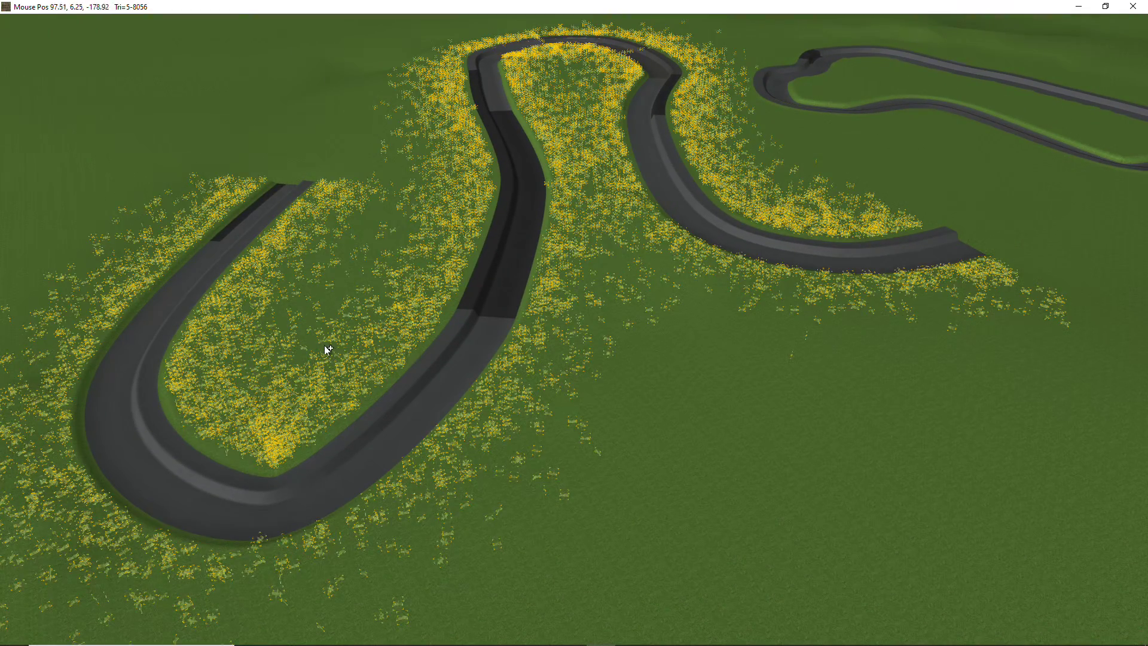
Examine the grass density close to the road and farther away near the track's open end.
right_click_drag(324, 345, 732, 346)
scroll(564, 235, "up", 4)
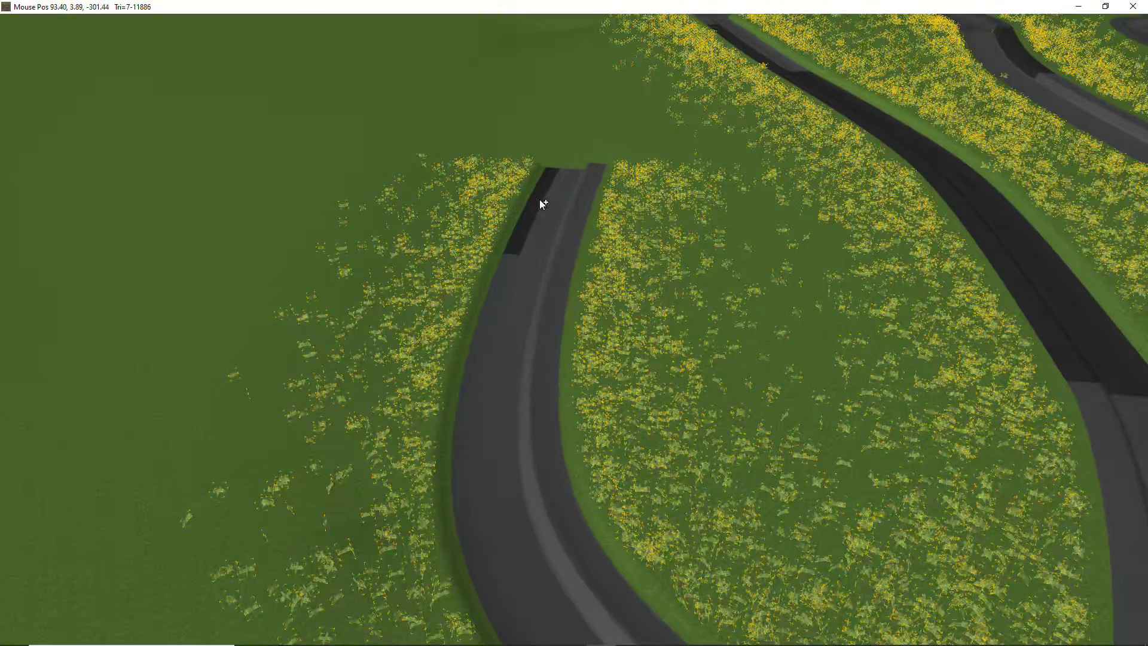
scroll(542, 203, "up", 4)
middle_click_drag(541, 203, 573, 157)
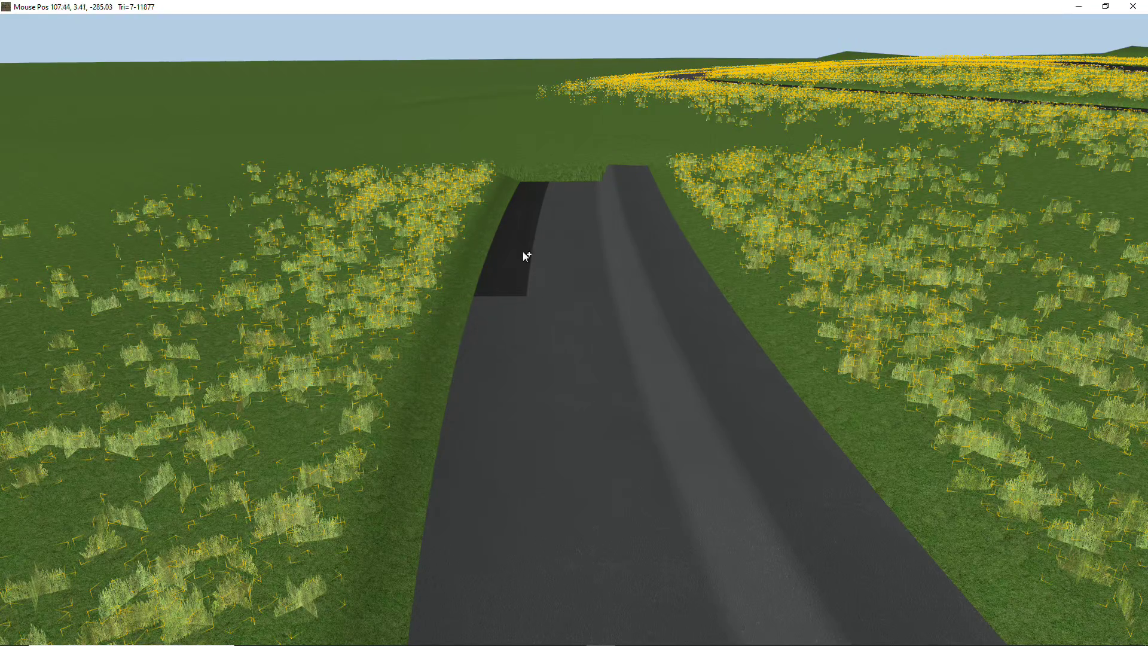
scroll(530, 262, "down", 3)
scroll(529, 283, "down", 1)
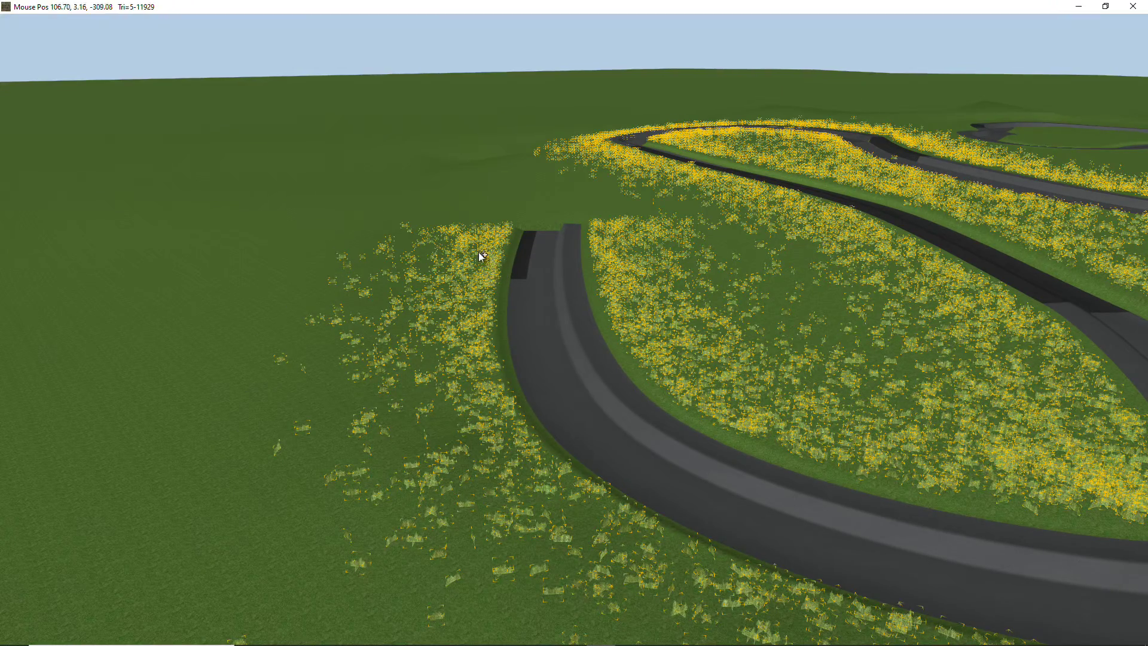
scroll(508, 315, "up", 4)
right_click_drag(479, 274, 483, 279)
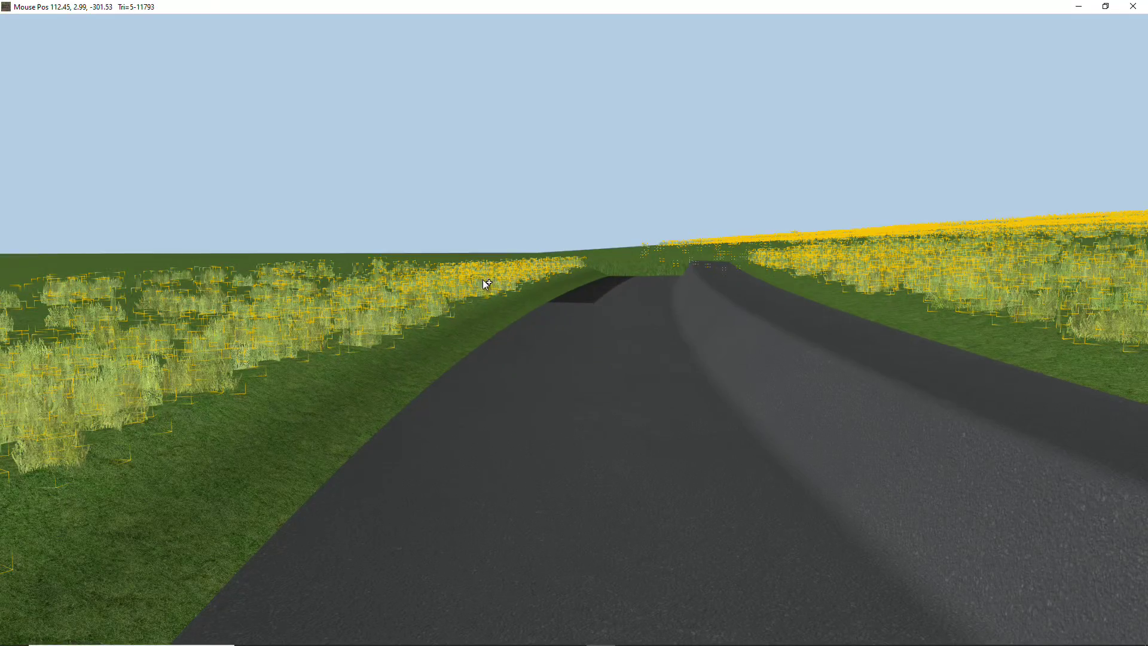
Deselect the grass and examine its distribution around the U-shaped bend.
mouse_move(207, 56)
left_click(596, 380)
right_click_drag(557, 324, 569, 385)
scroll(569, 386, "down", 3)
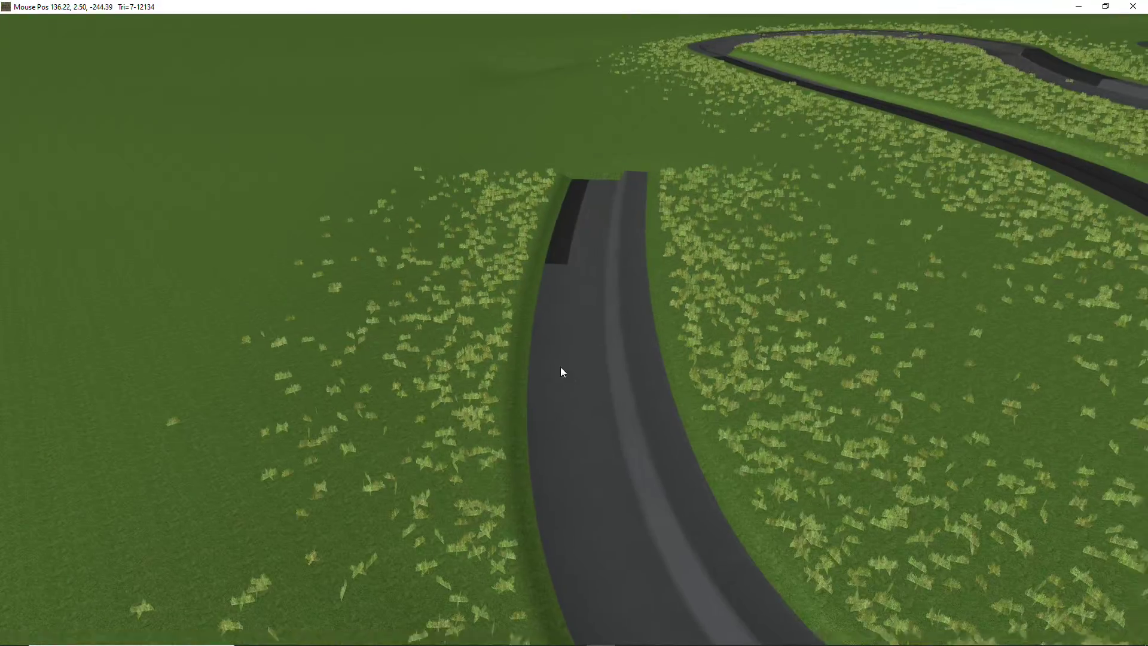
middle_click_drag(561, 367, 328, 241)
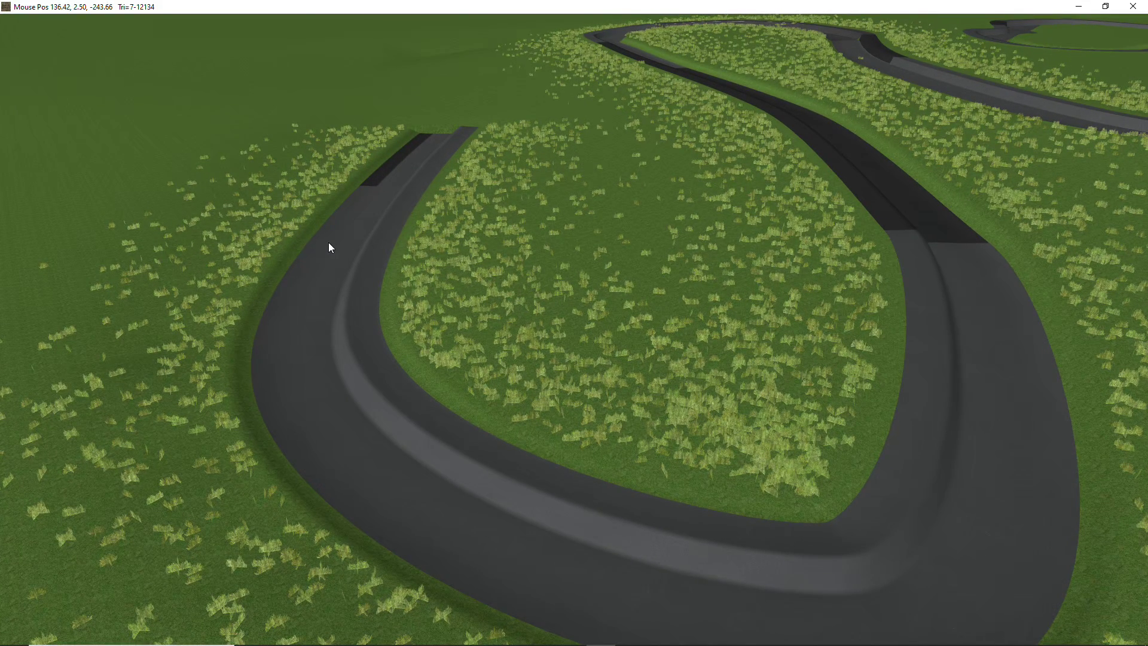